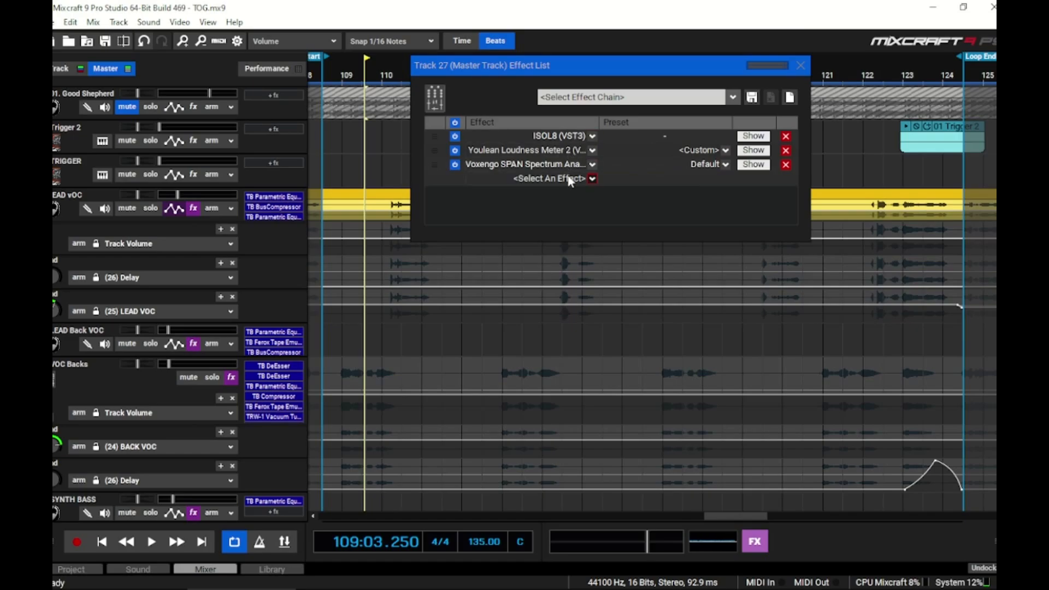
Look through the ISOL8, Youlean Loudness Meter 2 and Voxengo SPAN plugins on the master track, and close its effect list
left_click(753, 137)
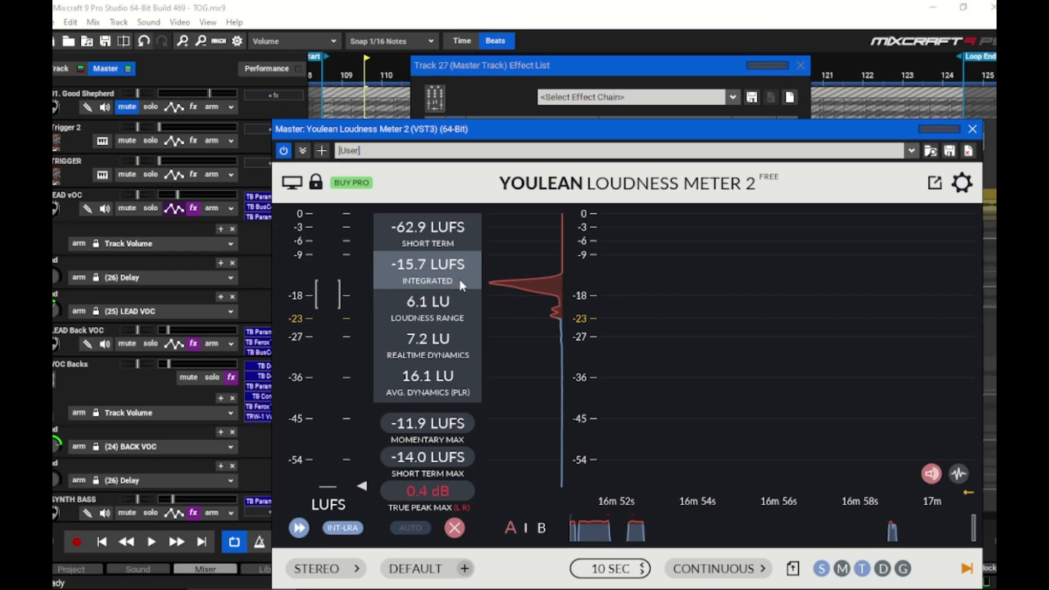
left_click(973, 129)
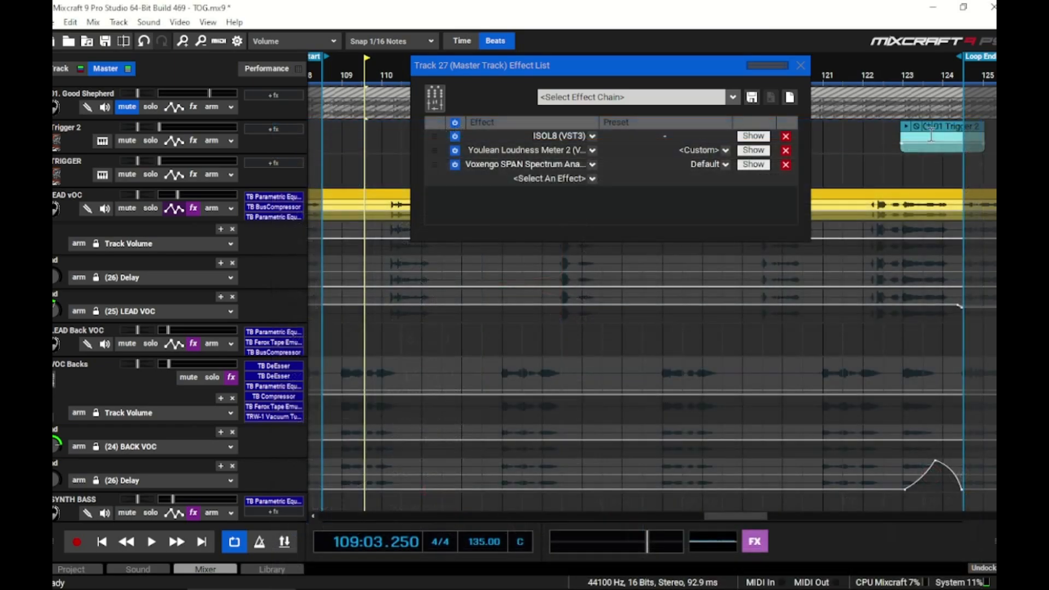
left_click(744, 164)
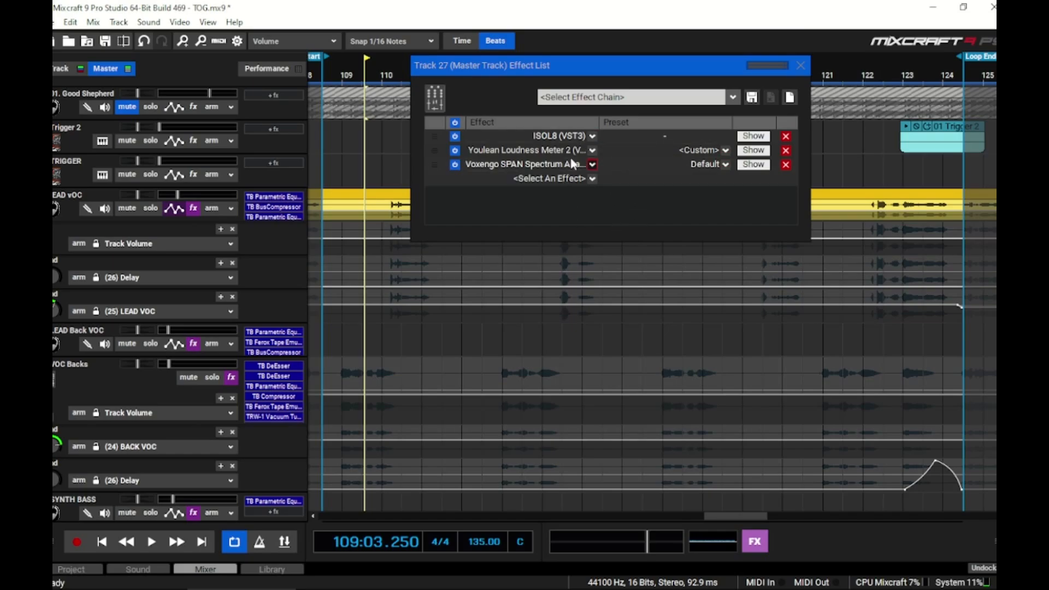
left_click(800, 66)
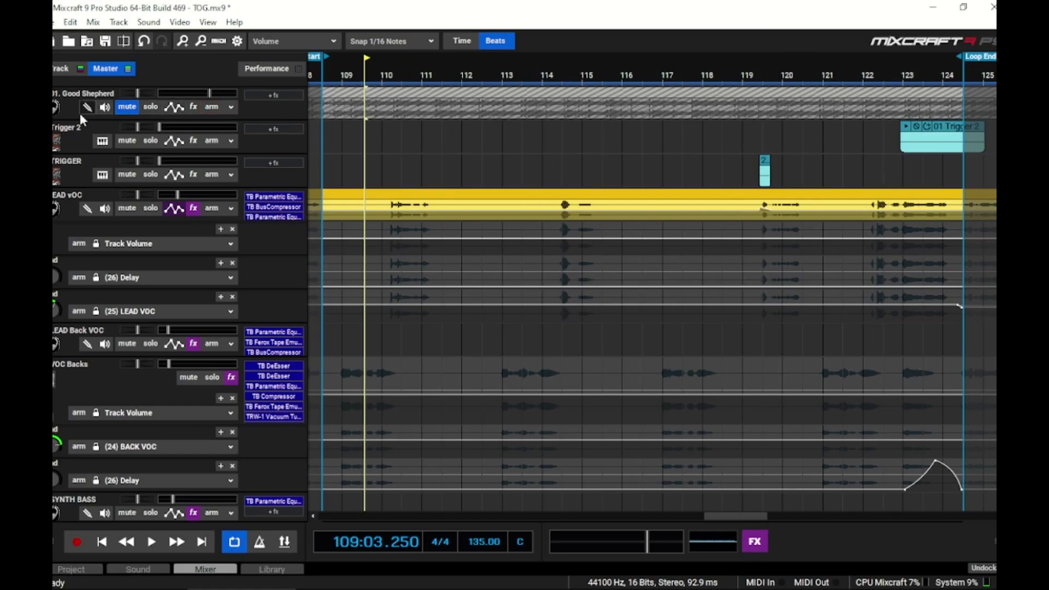
Play the mix with the 01. Good Shepherd track muted, and solo that track to compare it with the mix
left_click(123, 109)
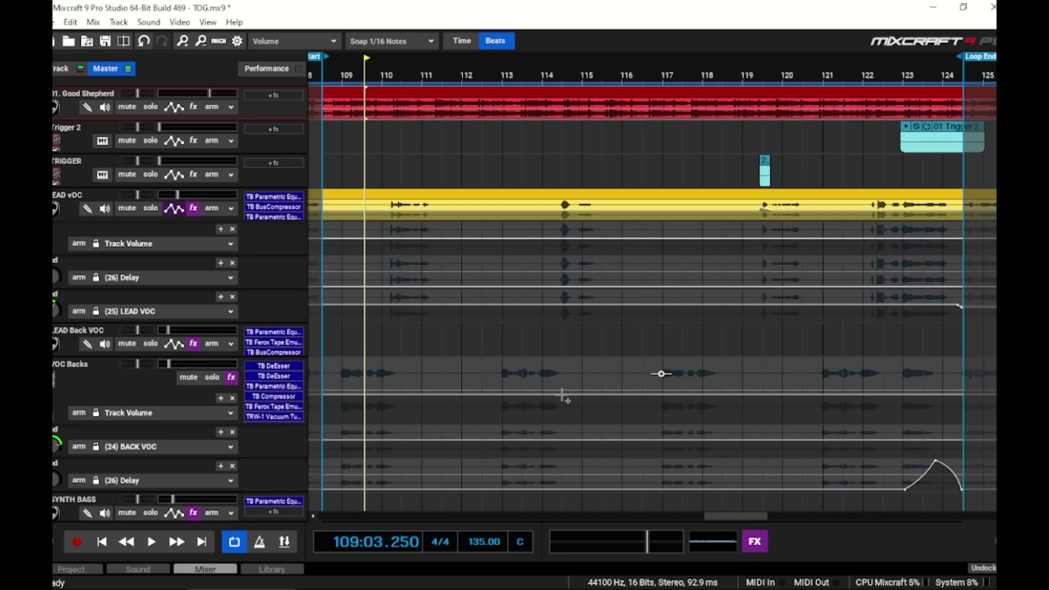
left_click(126, 107)
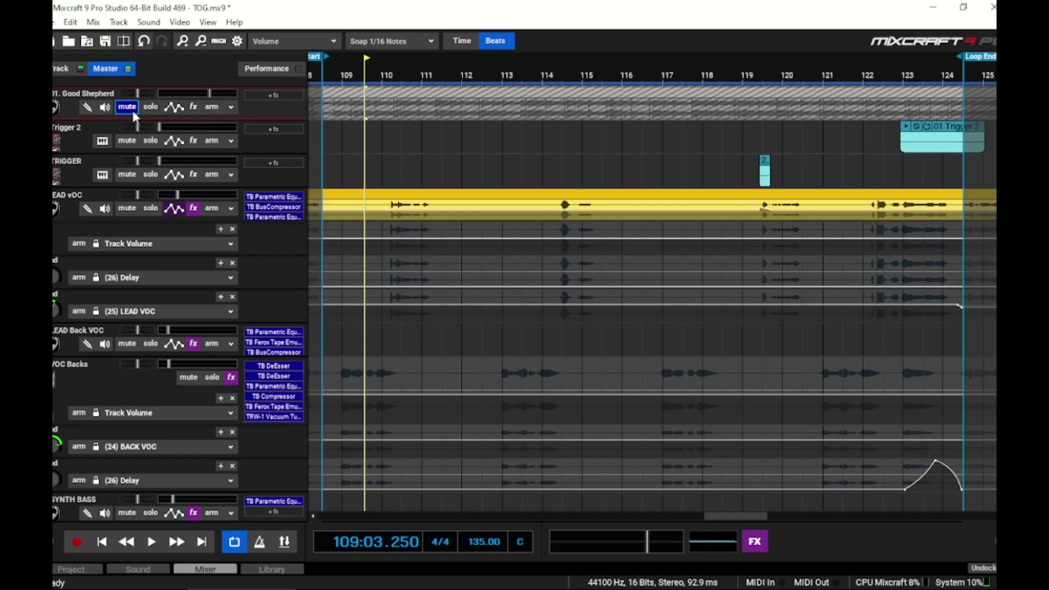
key("space")
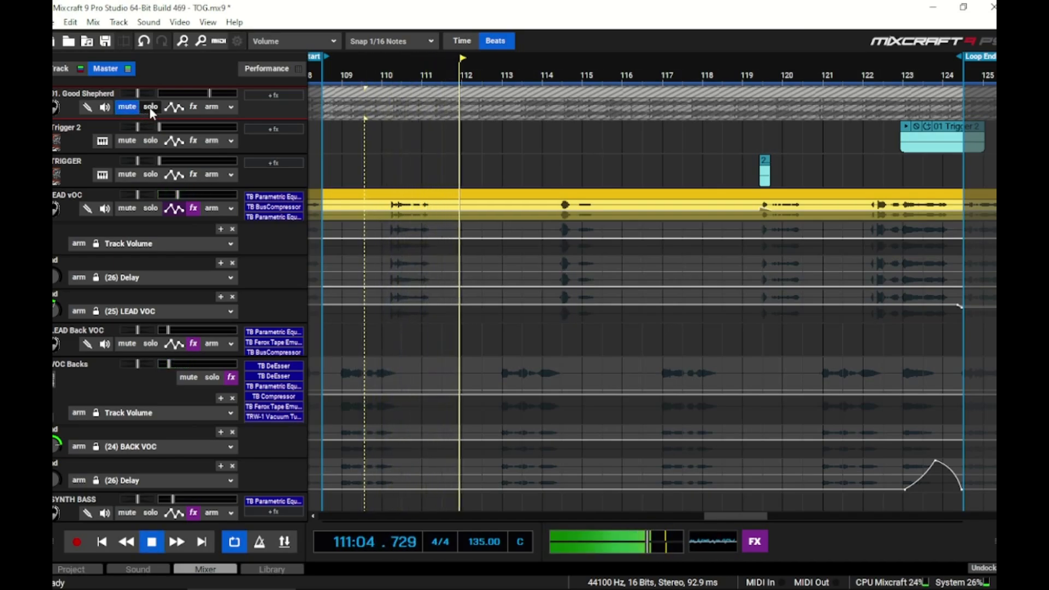
left_click(150, 107)
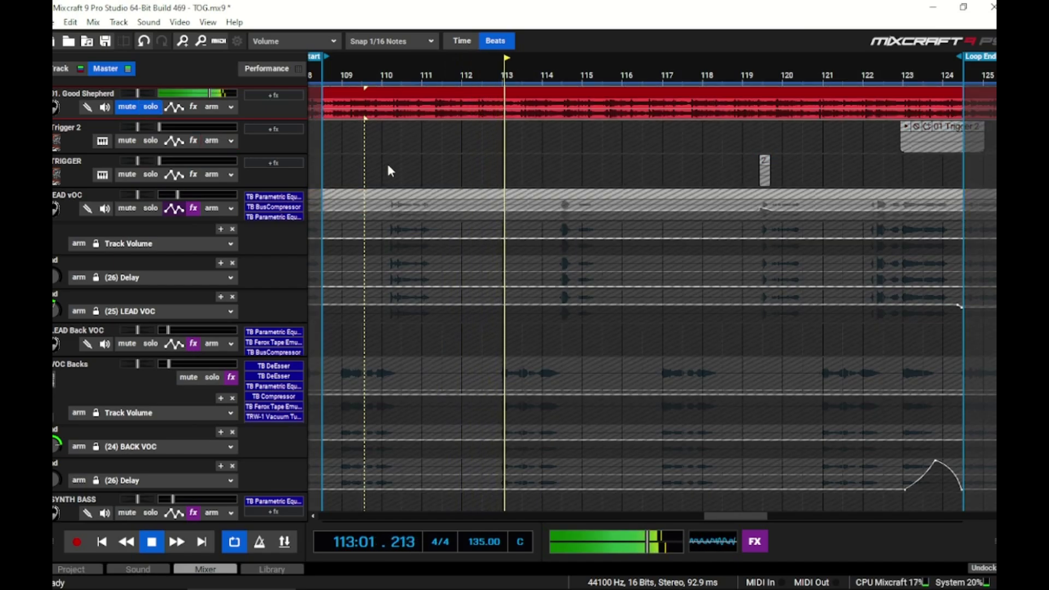
Measure the mix's integrated loudness with the master track's Youlean Loudness Meter, resetting it during playback, then stop and close the meter
left_click(755, 542)
left_click(754, 150)
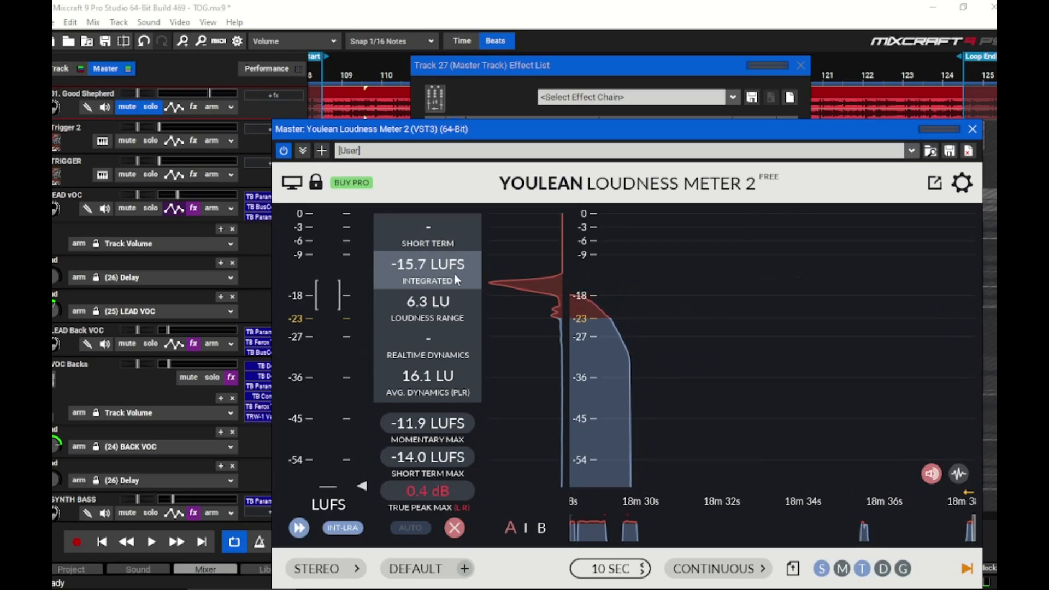
key("space")
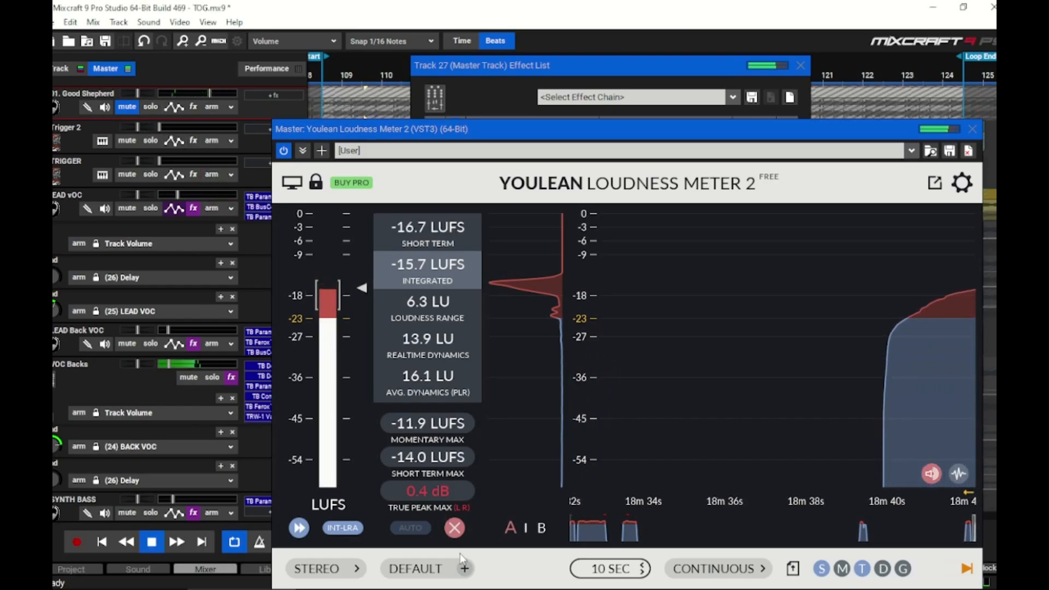
left_click(454, 528)
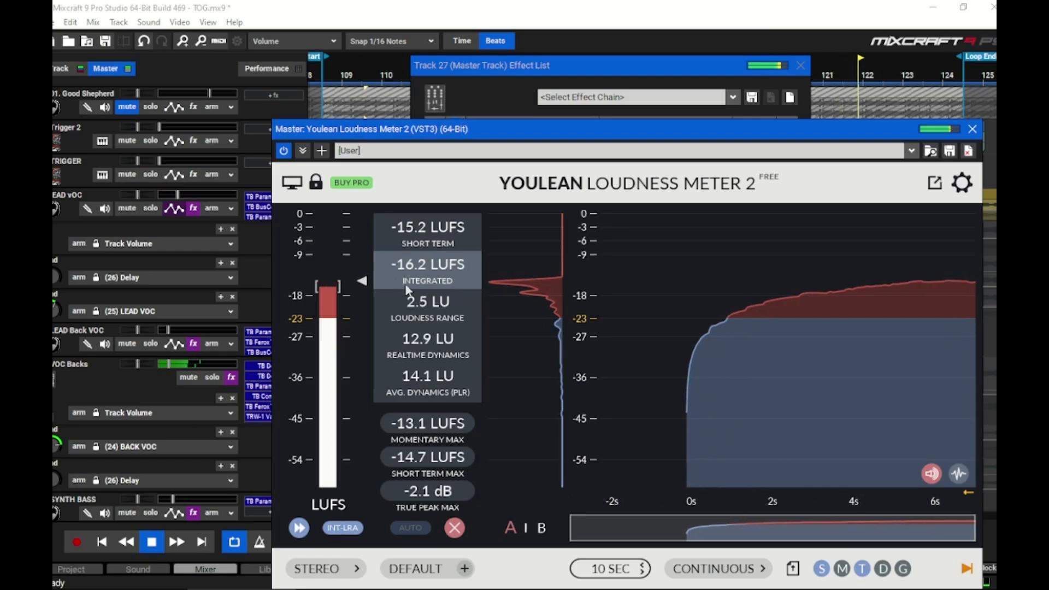
left_click(143, 542)
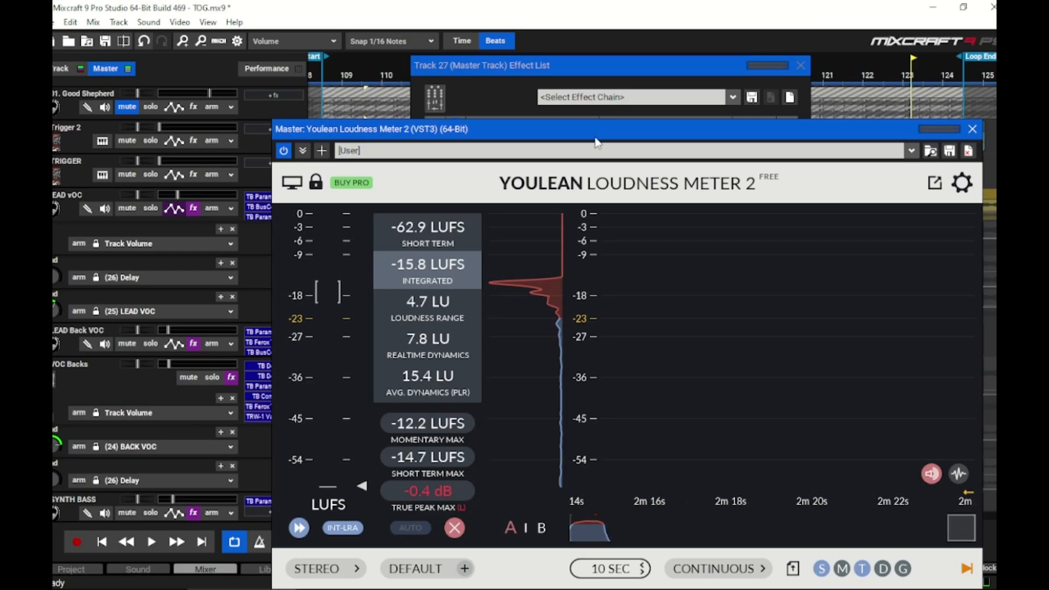
left_click(973, 129)
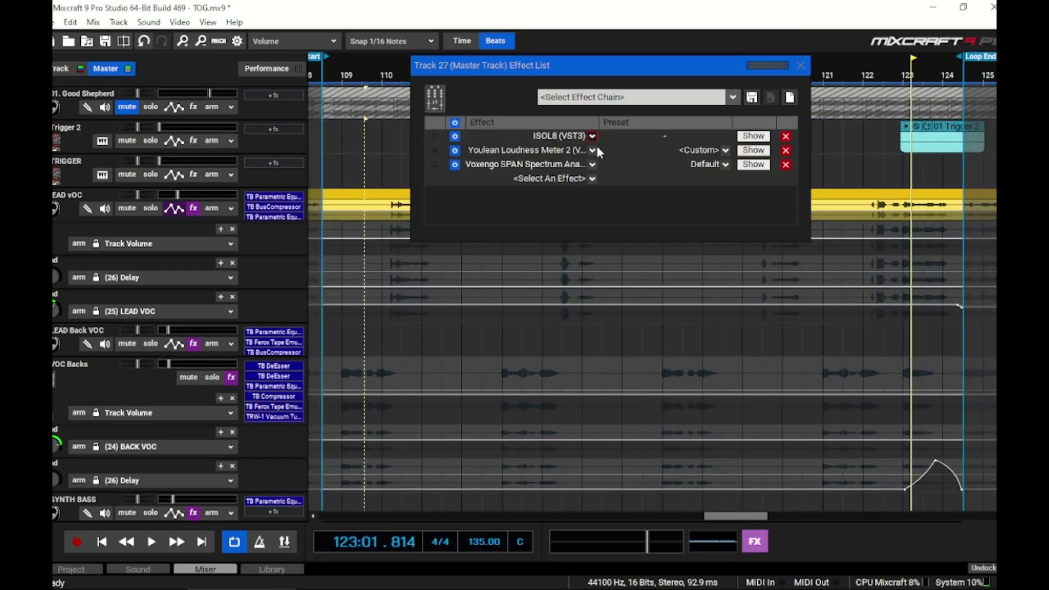
Open ISOL8 on the master track and solo the LMF, MF and HMF bands during playback
left_click(754, 137)
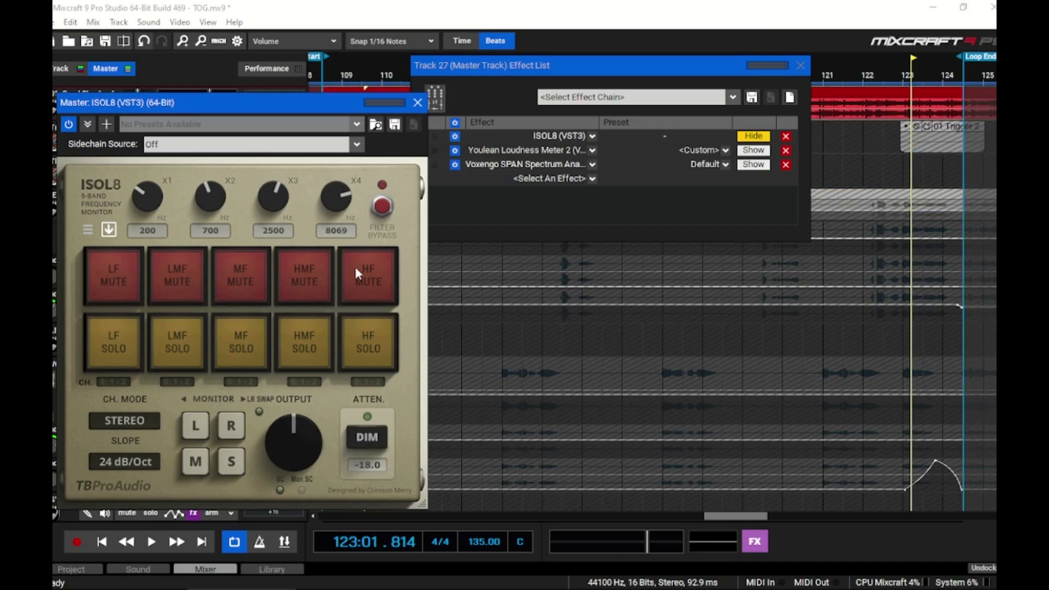
key("space")
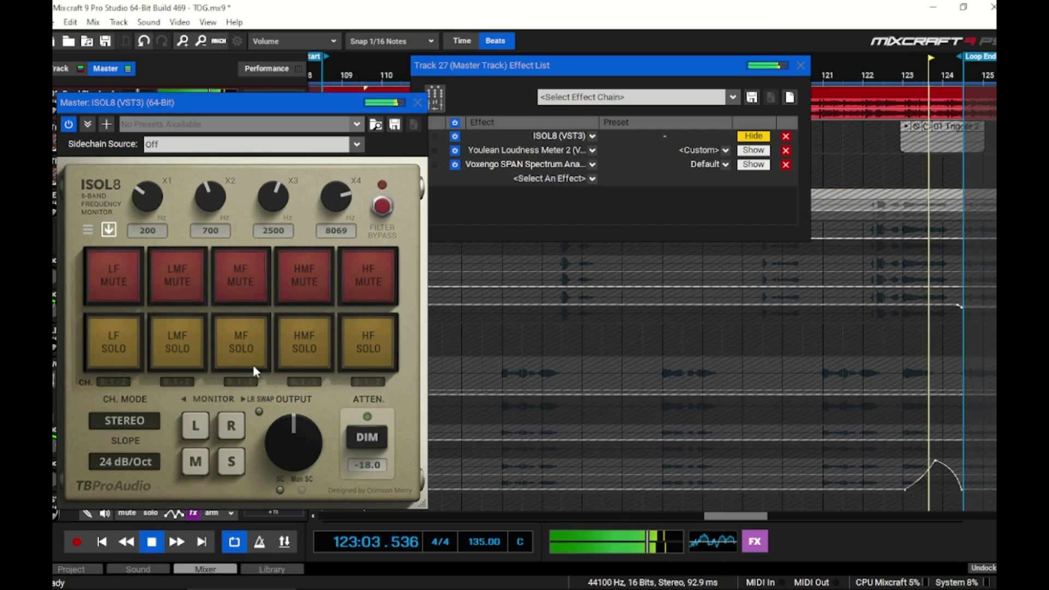
left_click(197, 358)
left_click(268, 347)
left_click(316, 349)
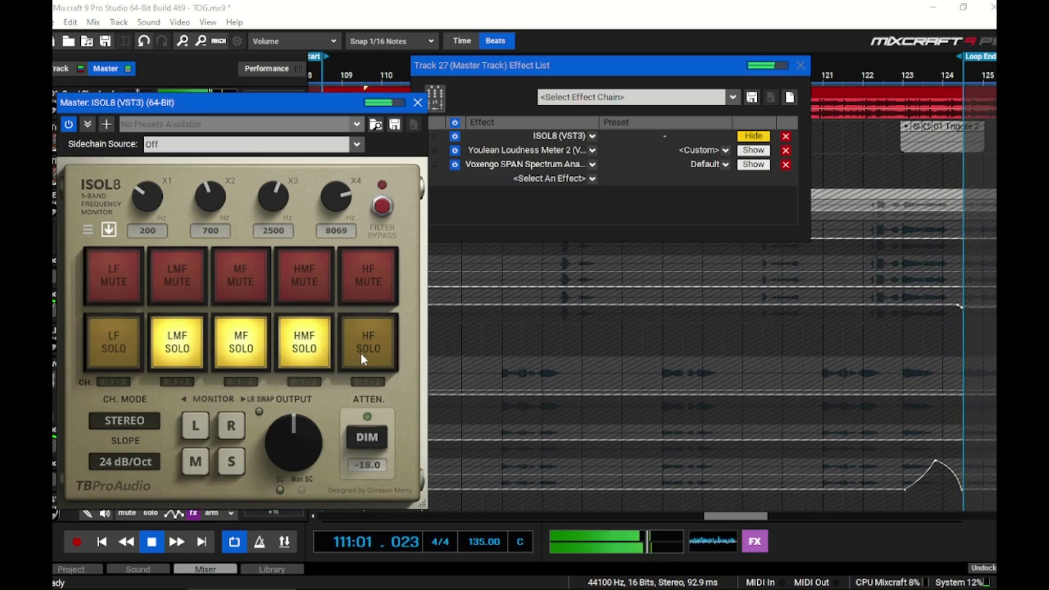
Unsolo the 01. Good Shepherd track, and arrange the Youlean Loudness Meter beside ISOL8 so both stay visible
left_click_drag(178, 103, 209, 131)
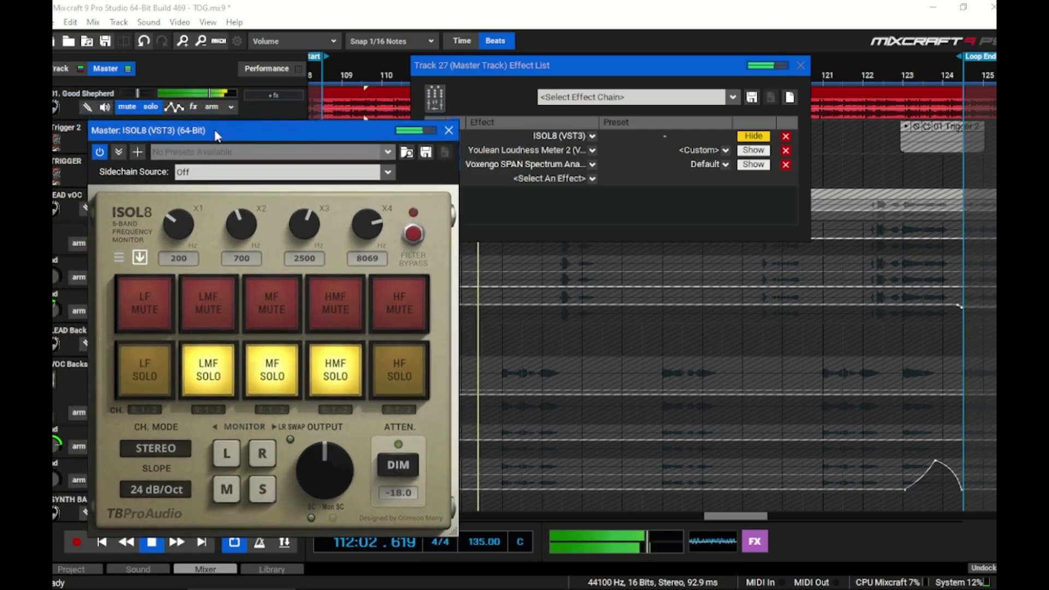
left_click(151, 107)
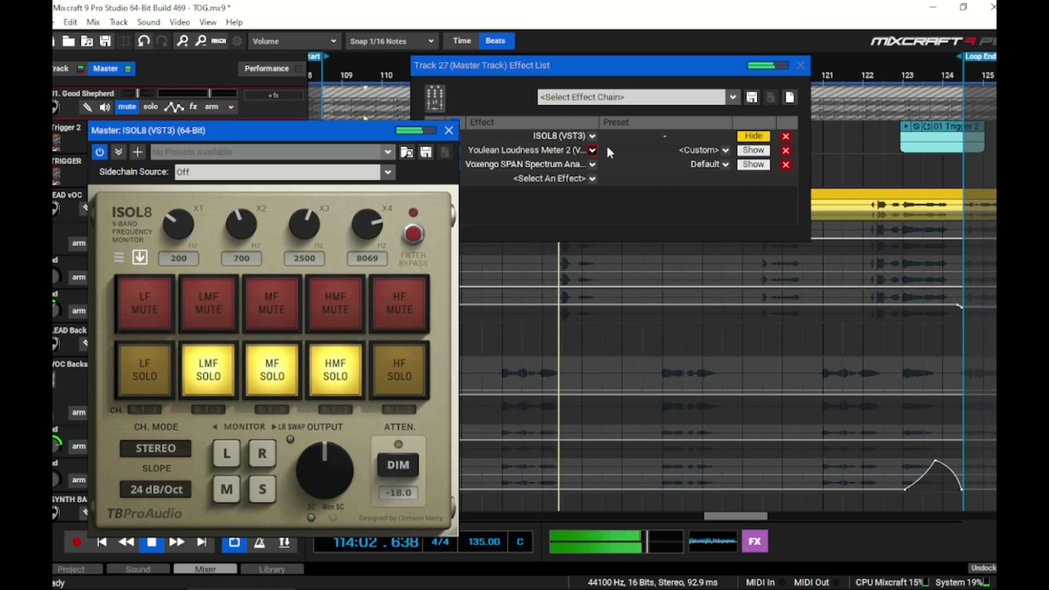
left_click(753, 152)
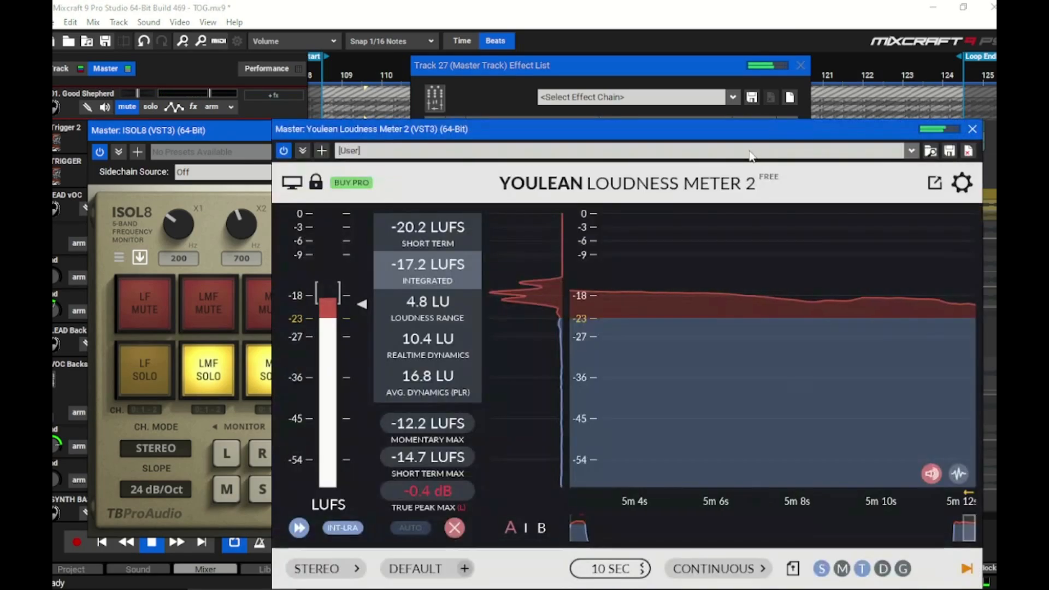
left_click_drag(579, 140, 753, 113)
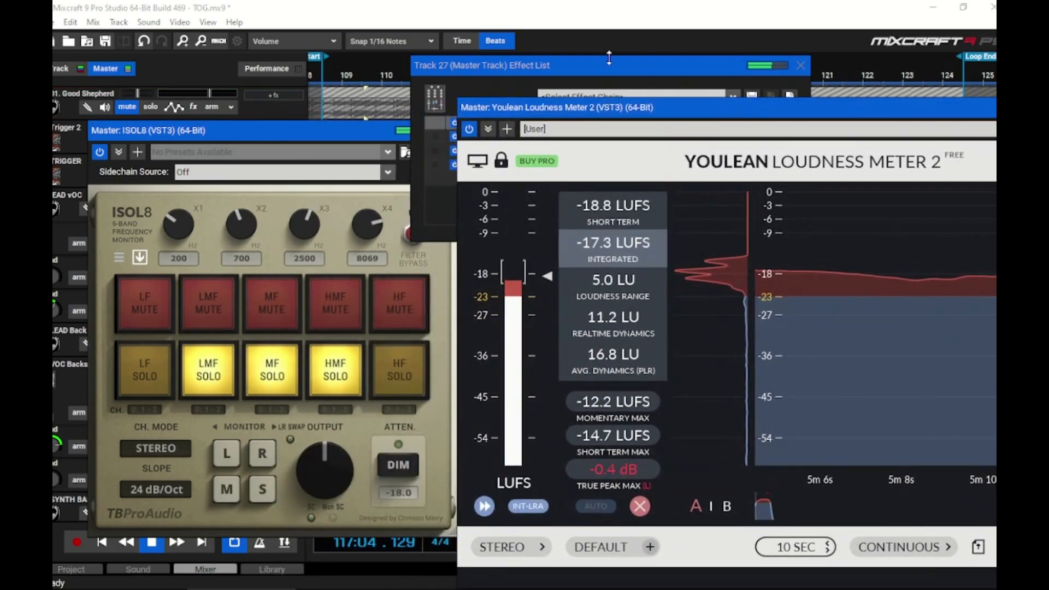
left_click_drag(614, 63, 686, 40)
mouse_move(892, 113)
left_mouse_down()
mouse_move(869, 130)
mouse_move(890, 117)
left_mouse_up()
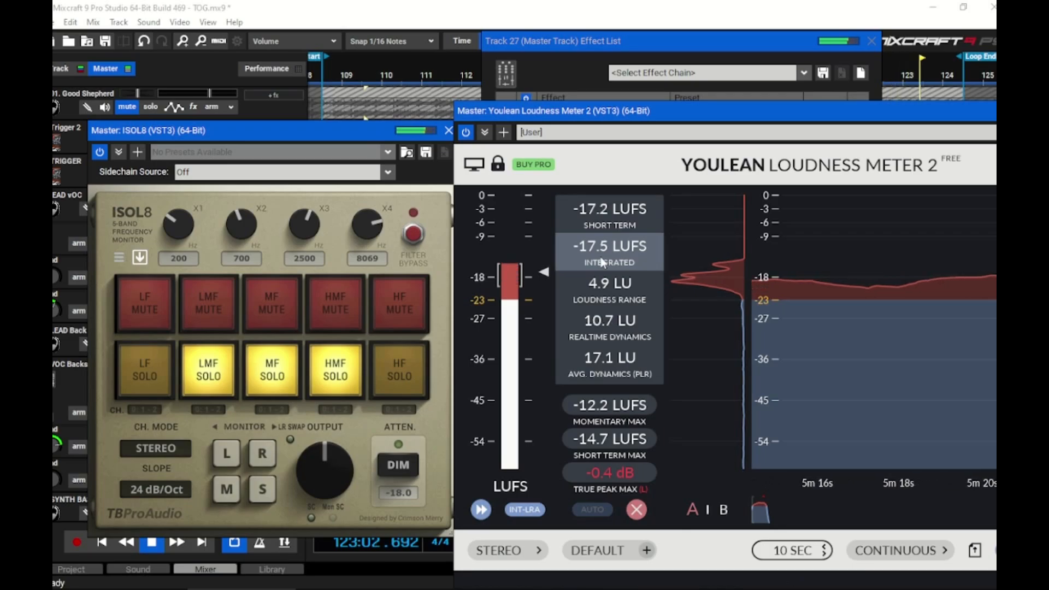
Leave only the MF band soloed in ISOL8, lower the X3 crossover to 1006 Hz, and solo the 01. Good Shepherd track
left_click(216, 383)
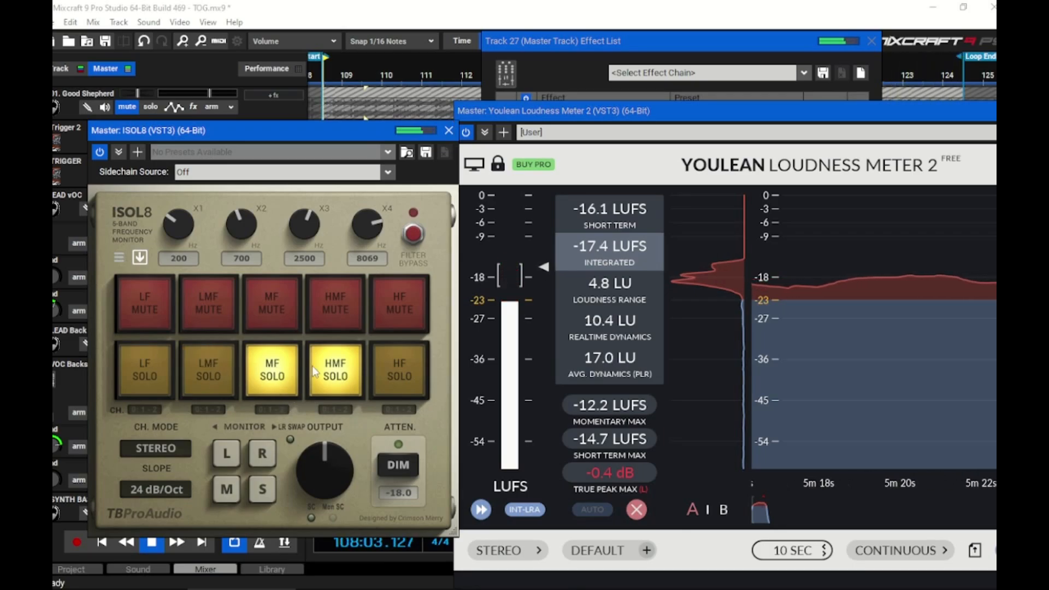
left_click(333, 365)
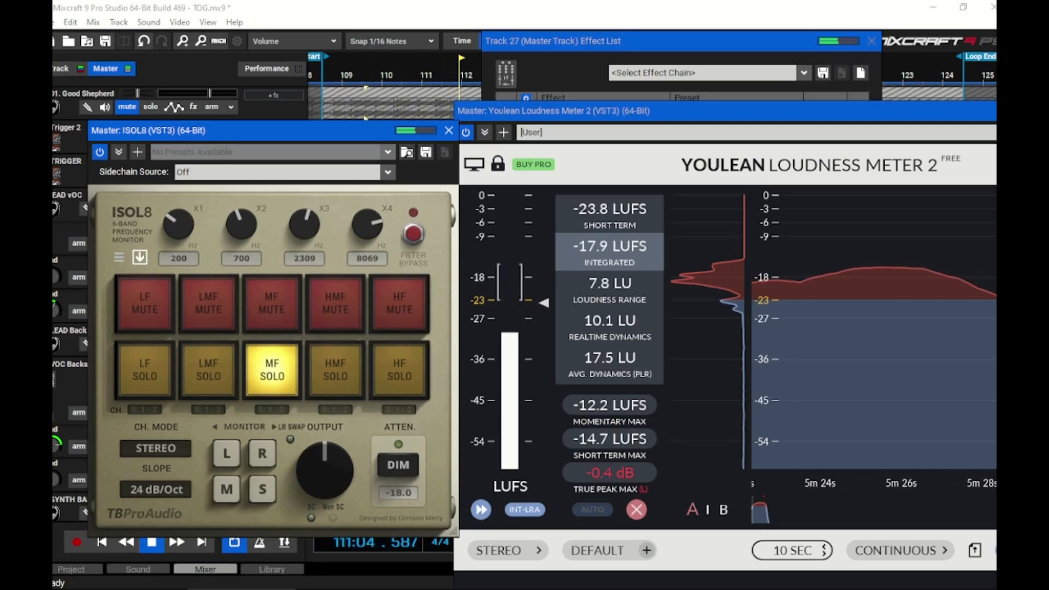
mouse_move(305, 237)
left_mouse_down()
mouse_move(304, 267)
mouse_move(304, 225)
left_mouse_up()
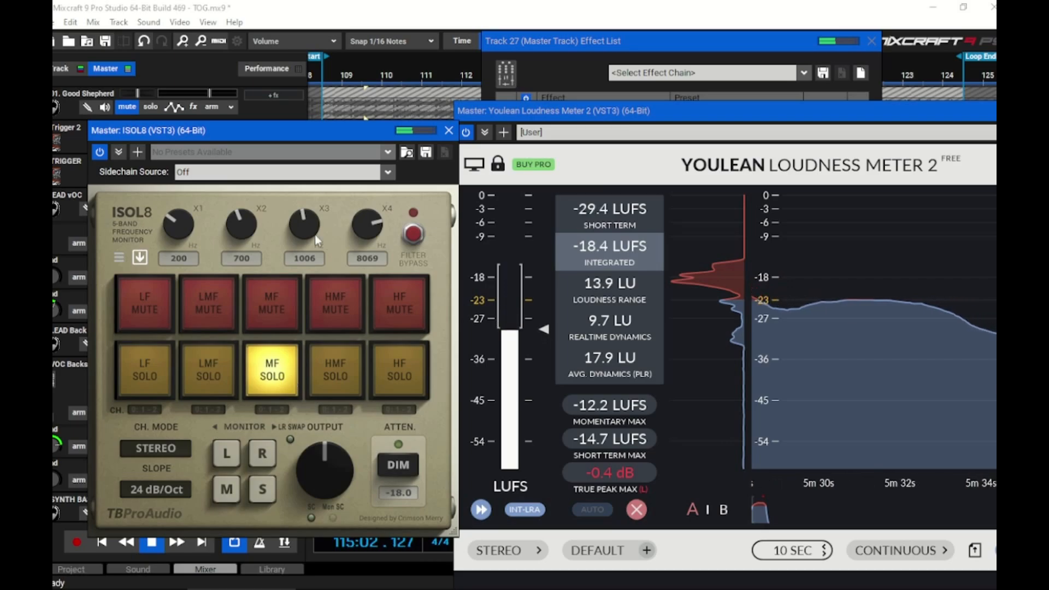
left_click(133, 108)
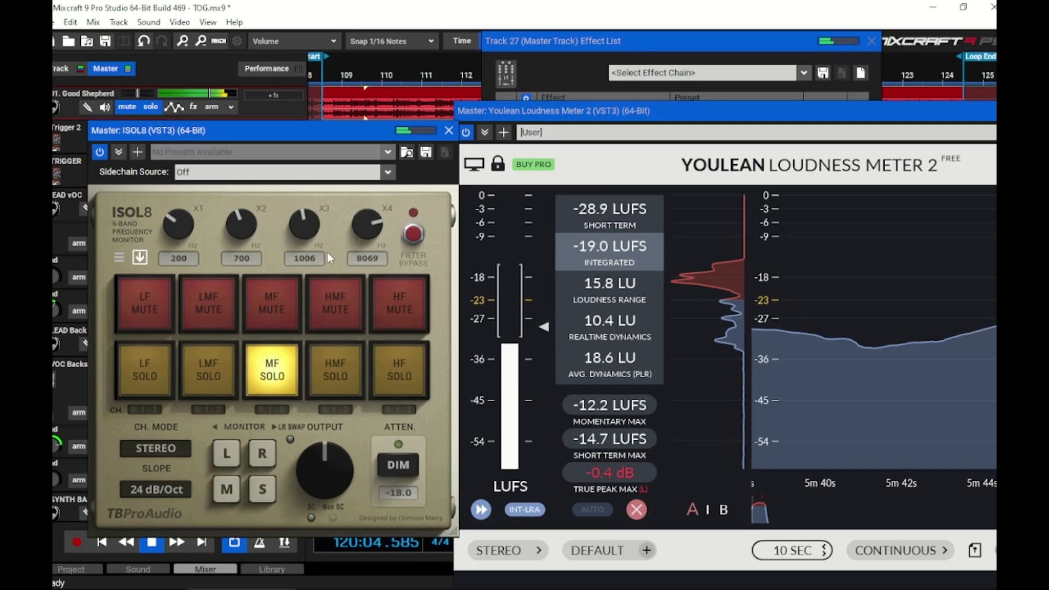
Raise ISOL8's X3 crossover to 2799 Hz and solo the HMF and LMF bands along with MF
left_click_drag(304, 224, 305, 205)
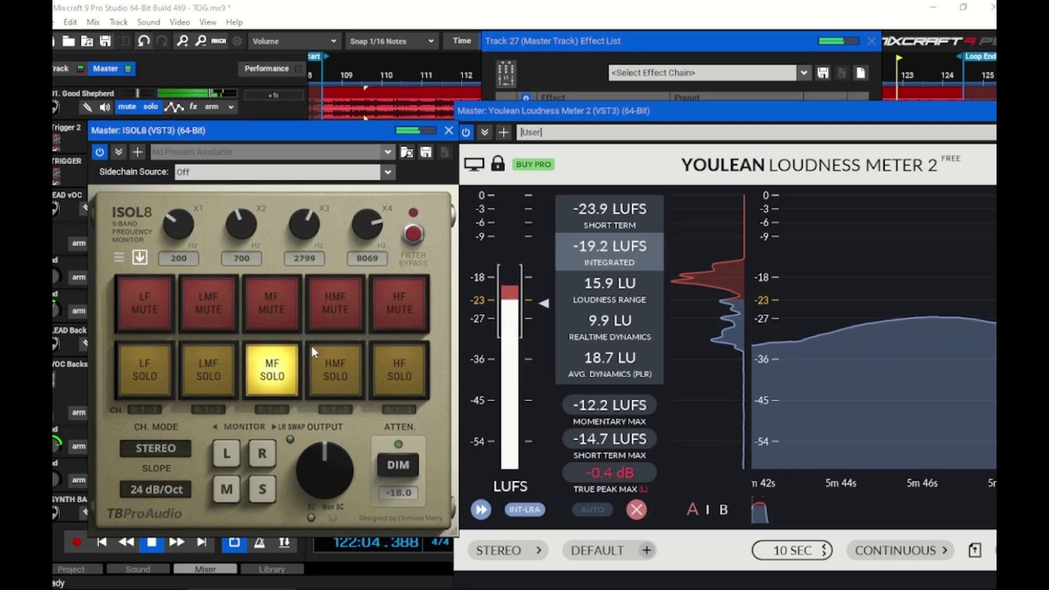
left_click(335, 370)
left_click(208, 370)
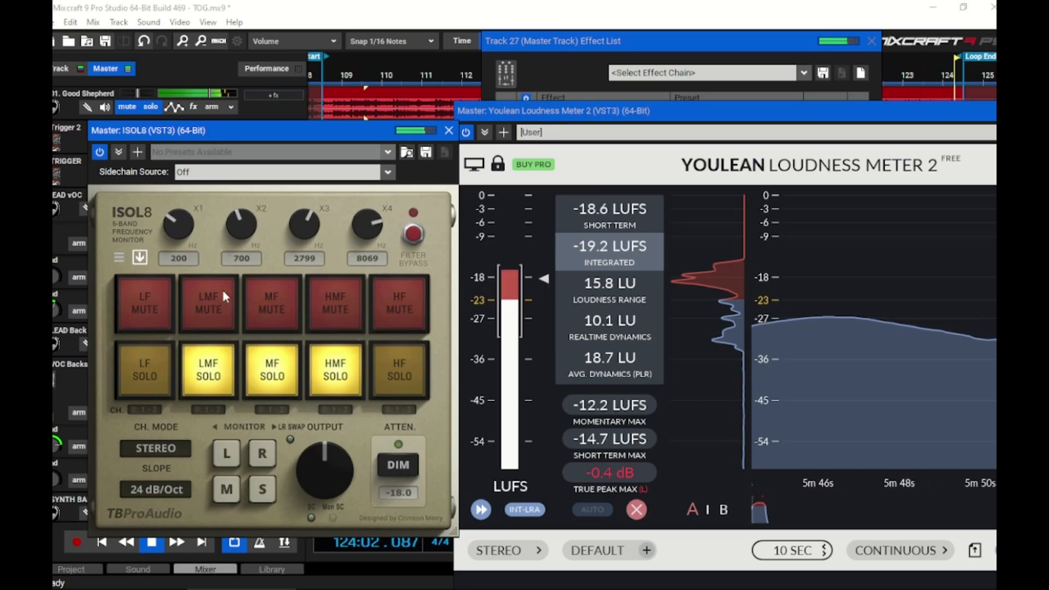
Change the soloed ISOL8 bands to only LF and LMF
left_click(154, 390)
left_click(208, 377)
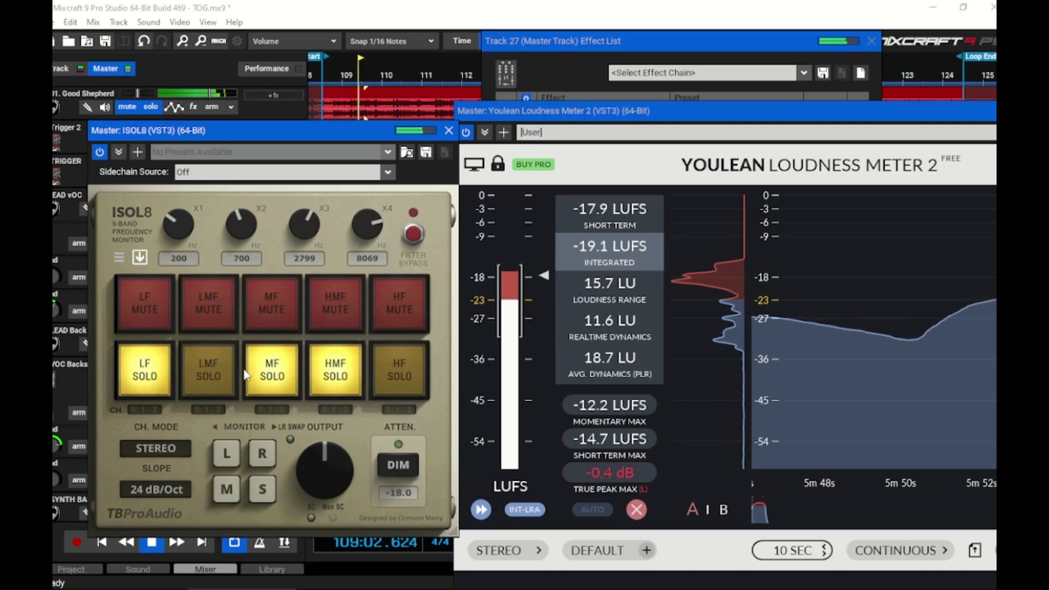
left_click(272, 377)
left_click(335, 377)
left_click(212, 377)
left_click(211, 378)
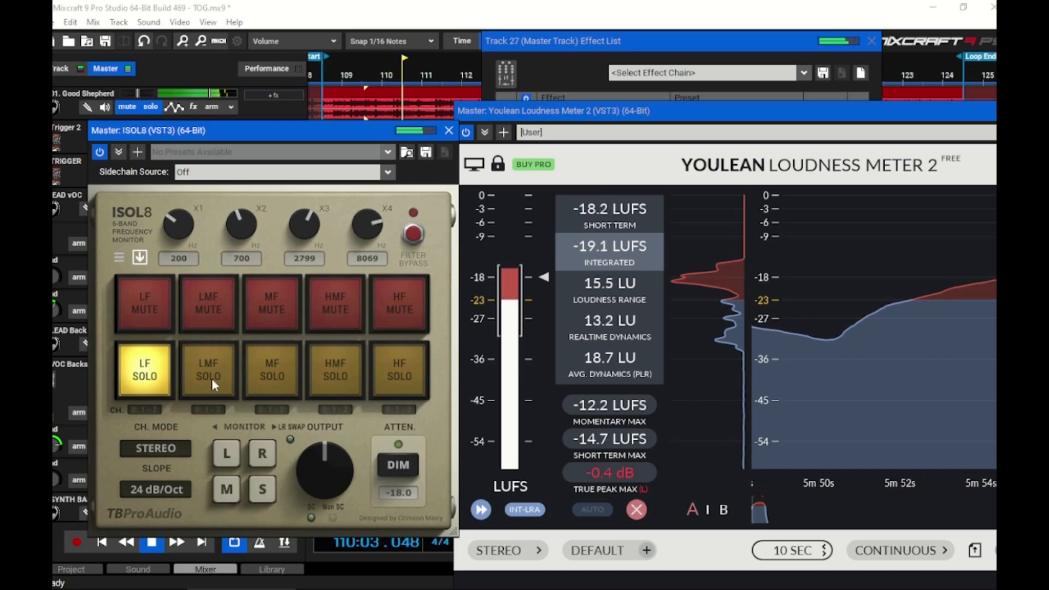
left_click(212, 379)
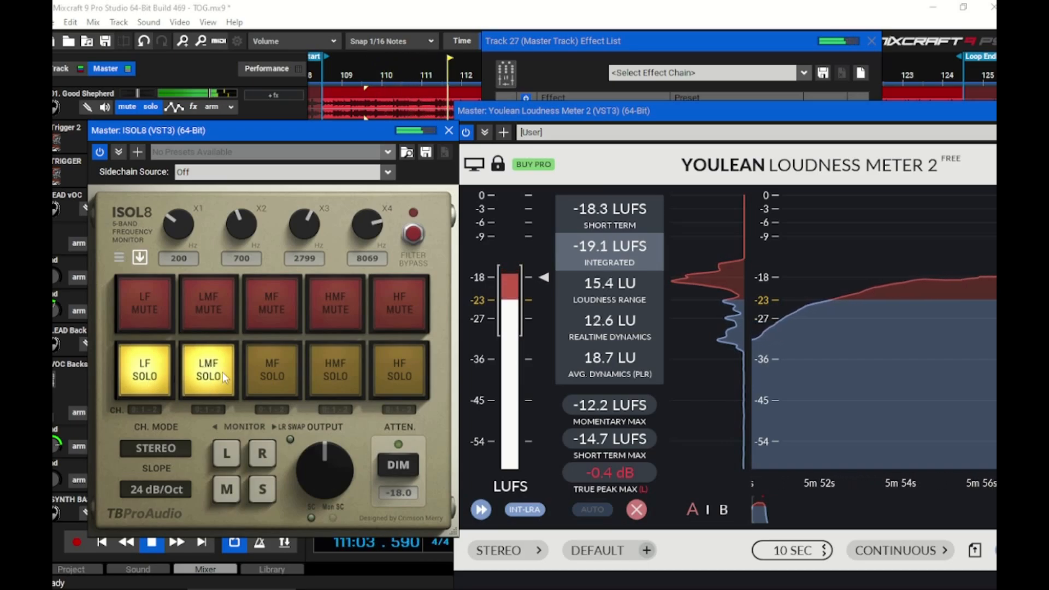
Measure the low-band loudness of the 01. Good Shepherd track and then of the mix, resetting the loudness meter for each
left_click(636, 510)
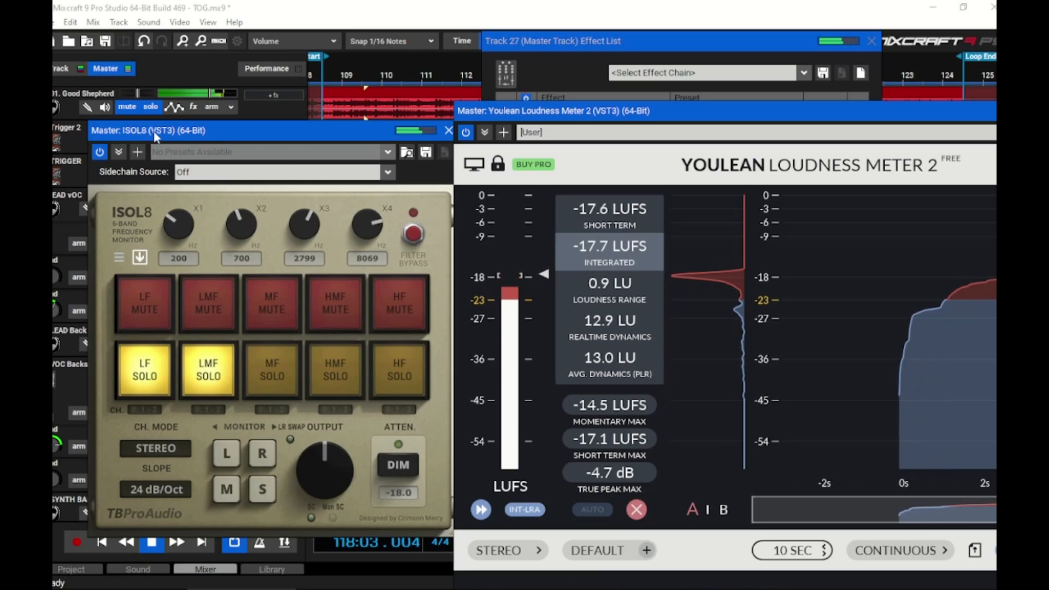
left_click(147, 109)
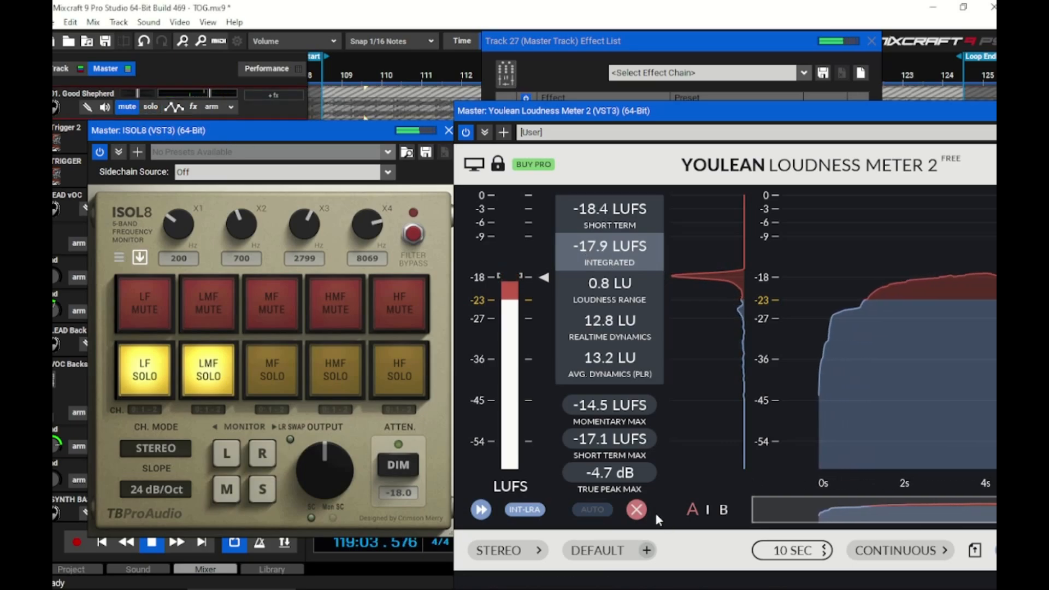
left_click(636, 510)
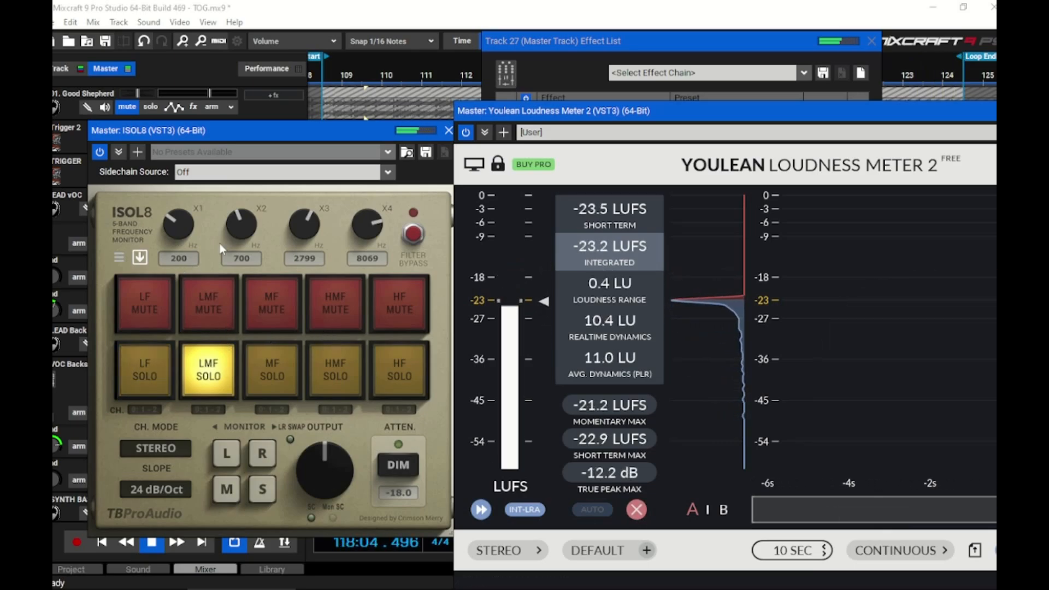
With only LMF soloed, lower ISOL8's X2 crossover to 431 Hz, reset the loudness meter, and solo the 01. Good Shepherd track
left_click_drag(239, 227, 238, 243)
left_click(635, 510)
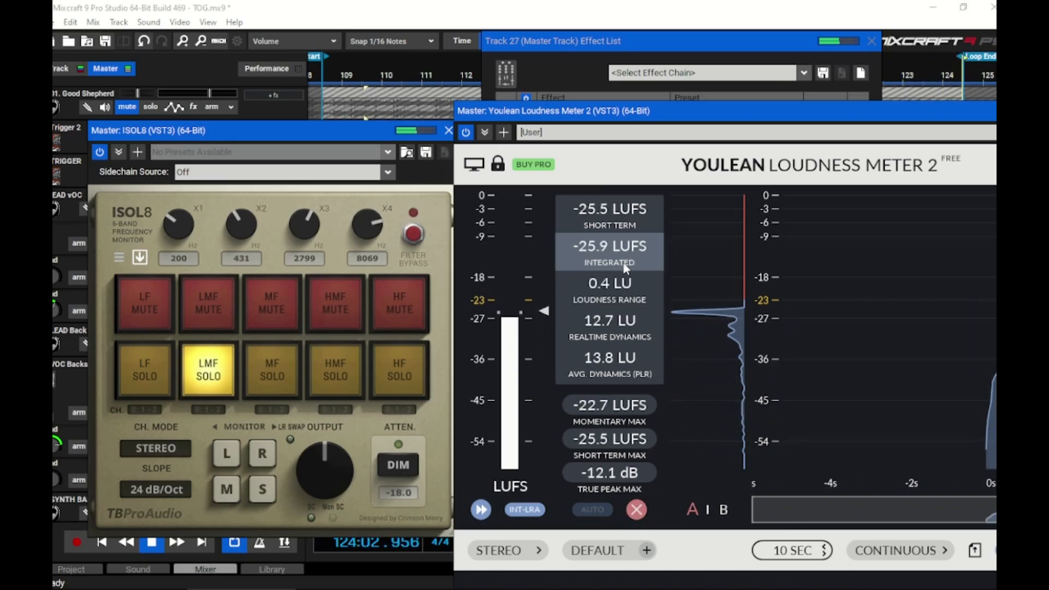
left_click(127, 107)
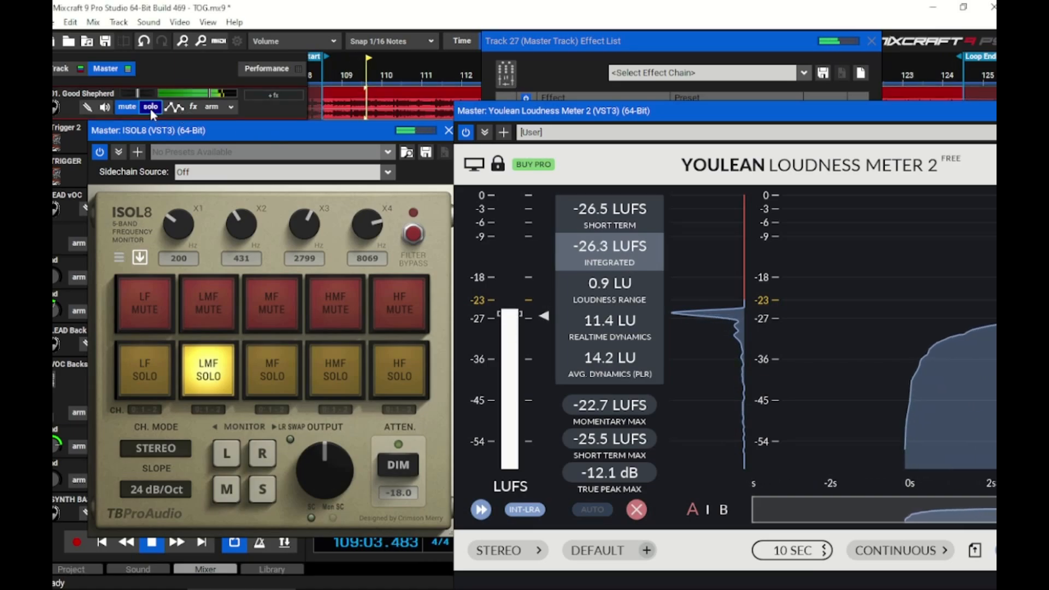
Reset the loudness meter to measure the reference's LMF band, then change the soloed ISOL8 bands to only HMF and HF
left_click(636, 510)
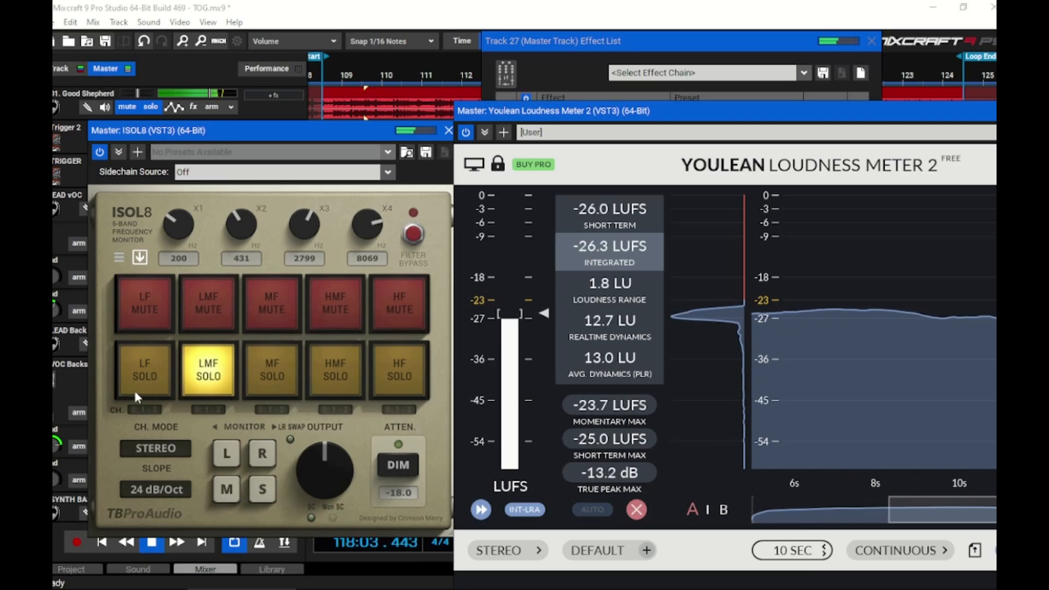
left_click(399, 377)
left_click(335, 377)
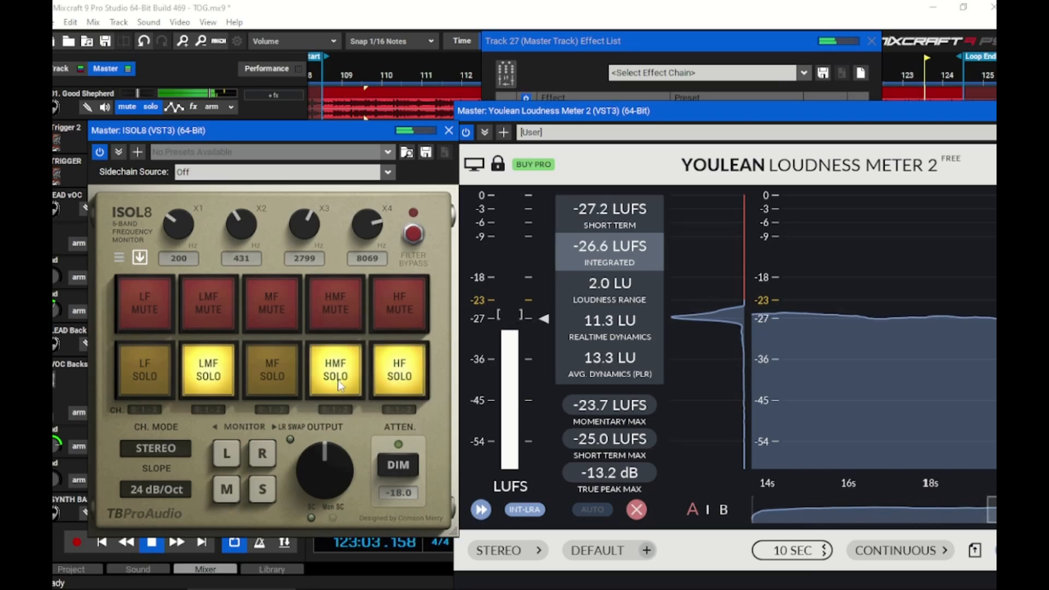
left_click(222, 376)
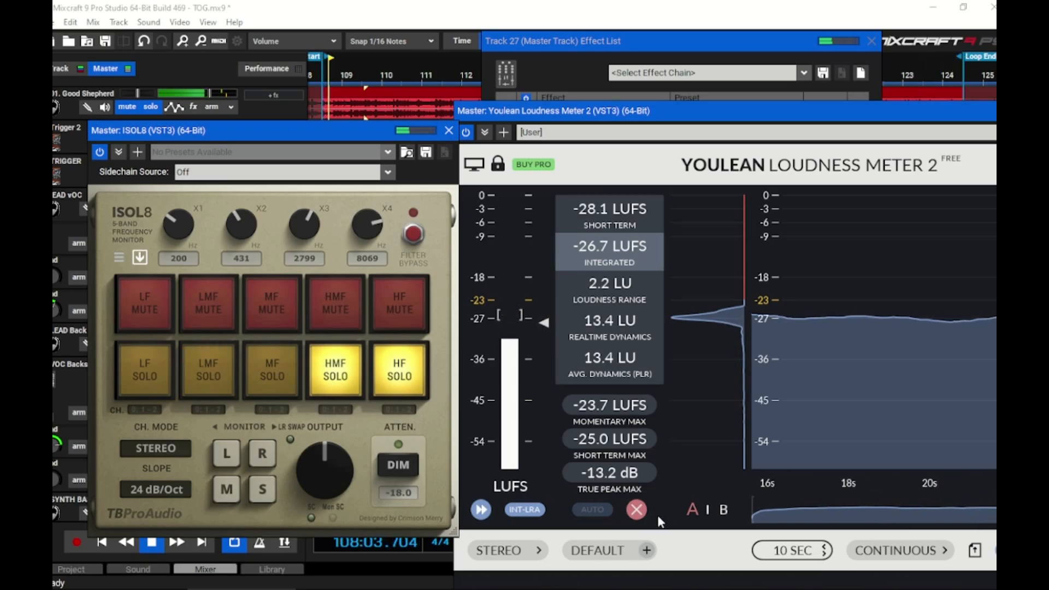
Measure the high-band loudness of the 01. Good Shepherd track and then of the mix, resetting the loudness meter for each
left_click(636, 509)
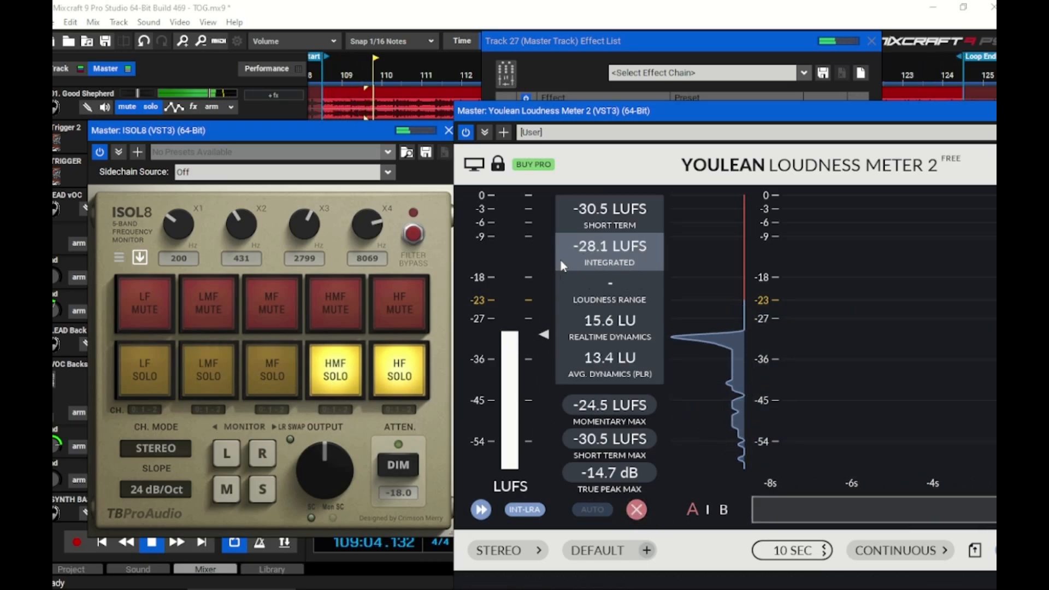
left_click(146, 109)
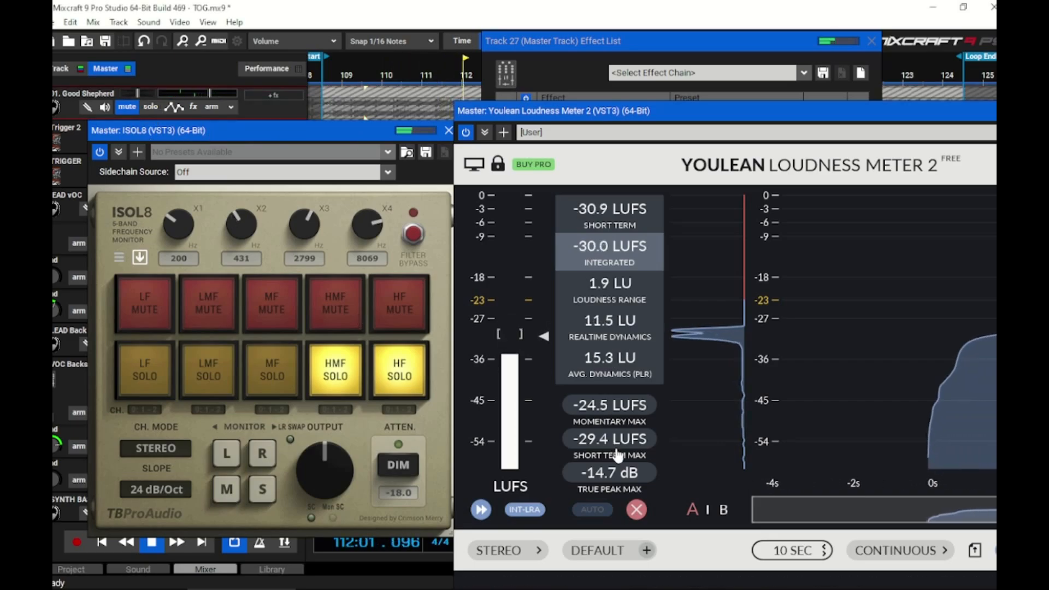
left_click(639, 514)
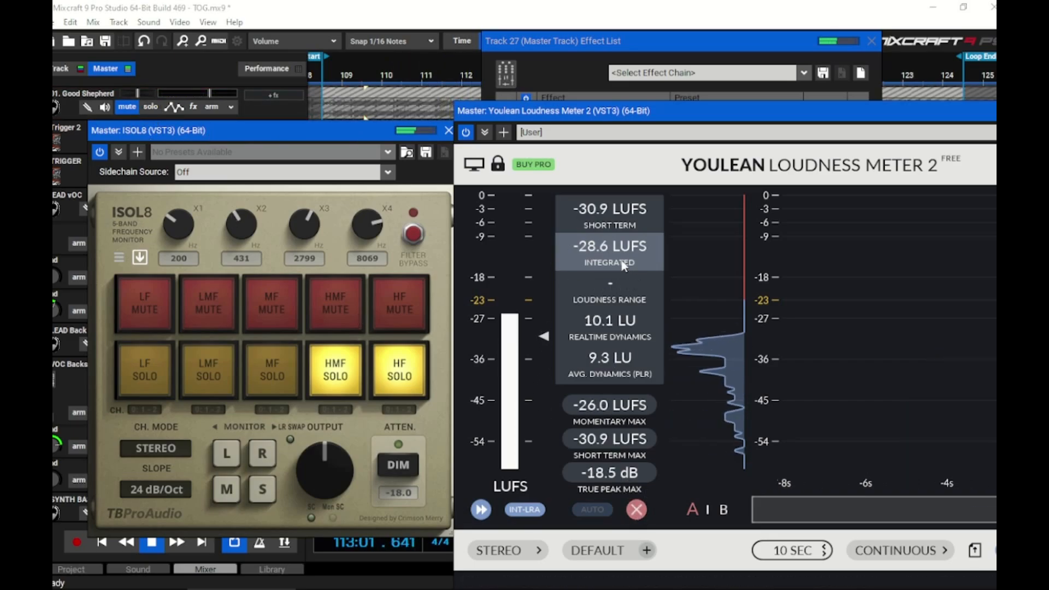
Clear all band solos in ISOL8 and reset the loudness meter to measure the full-range mix
left_click(401, 379)
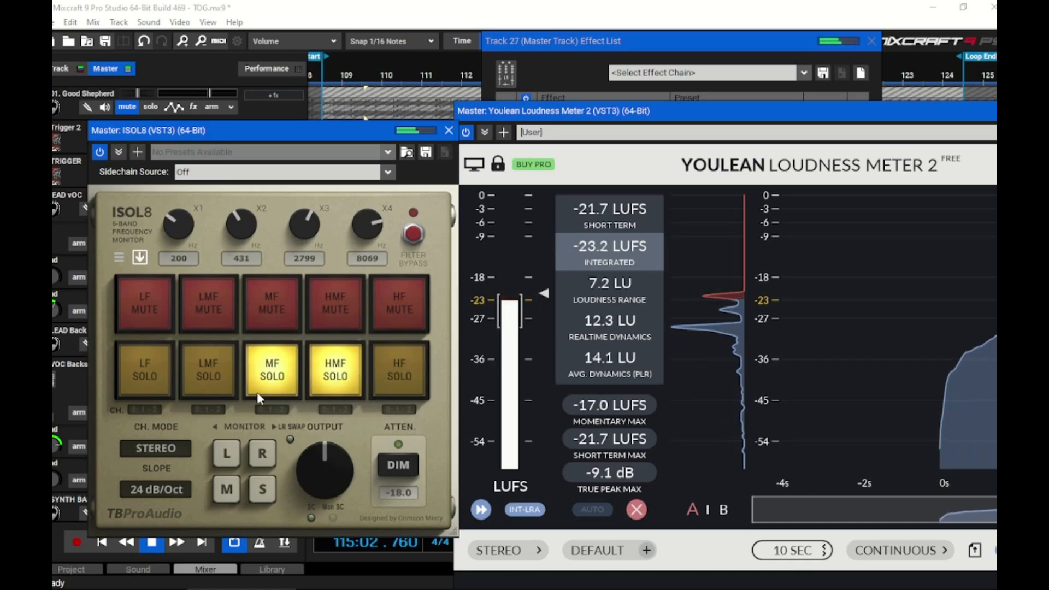
left_click(278, 378)
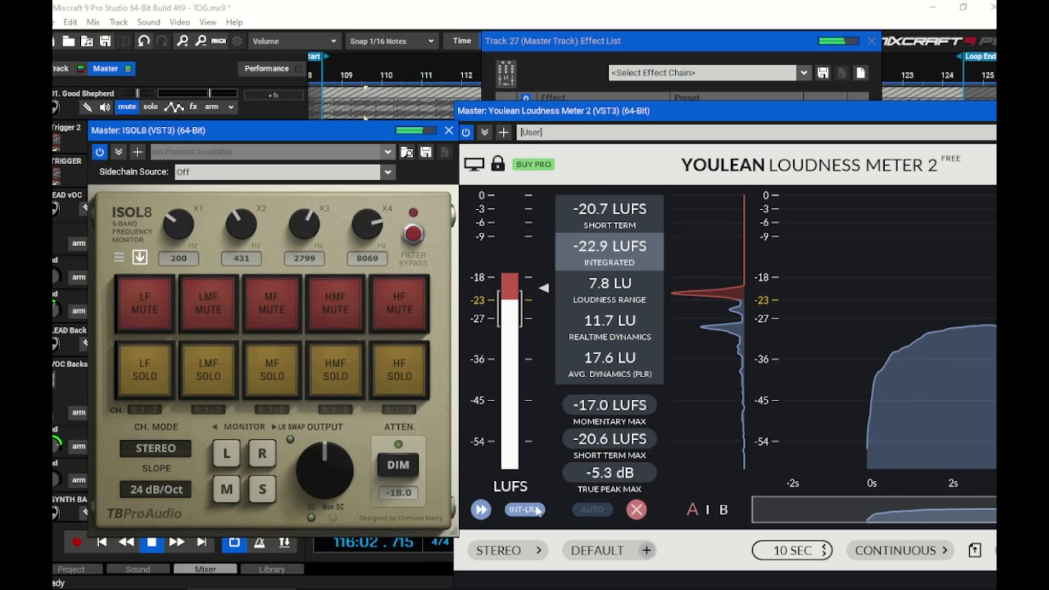
left_click(630, 511)
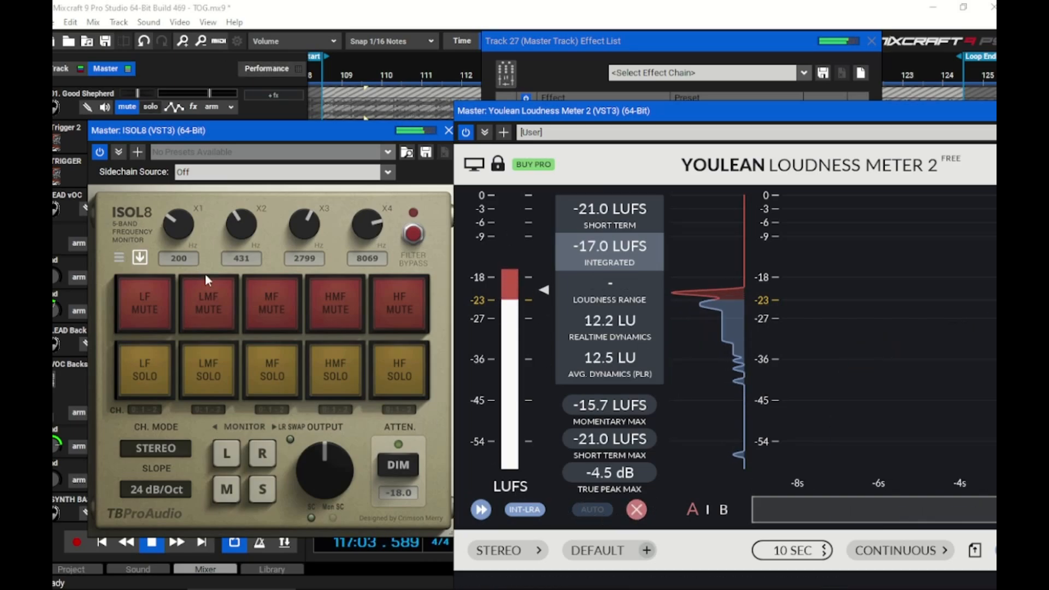
Mute ISOL8's MF band to check the mix without mids, then solo 01. Good Shepherd and reset the loudness meter
left_click(272, 313)
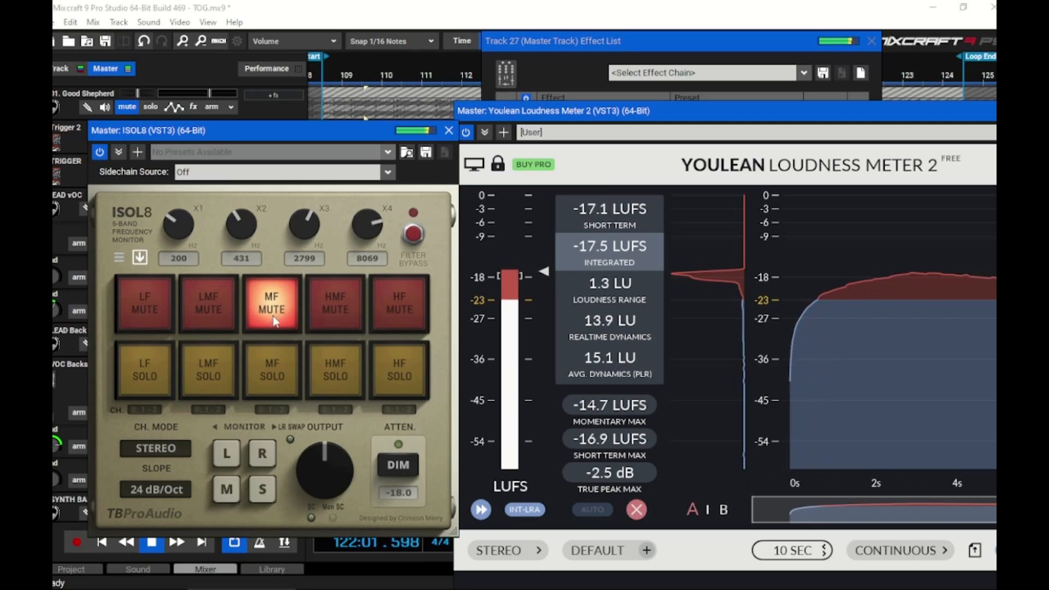
left_click(149, 108)
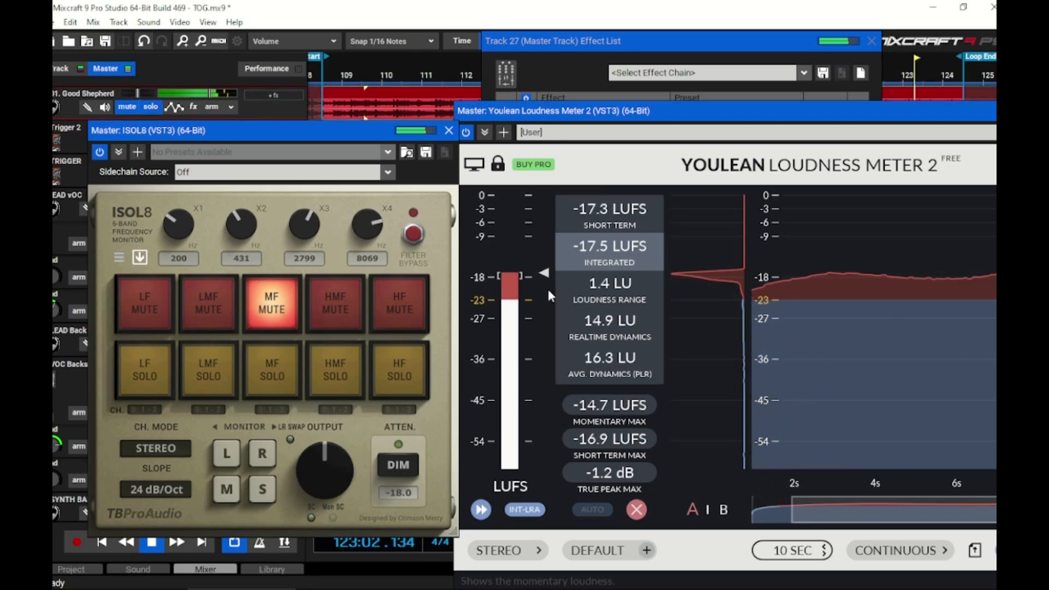
left_click(635, 511)
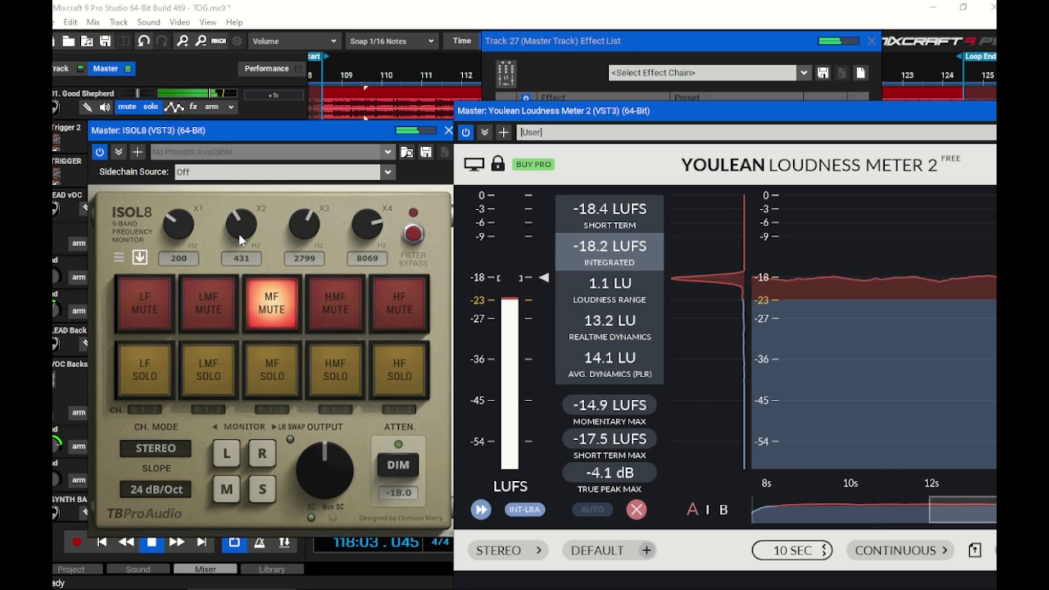
Unmute the MF band, monitor only the side signal in ISOL8, and switch from the reference track to the mix
left_click(269, 305)
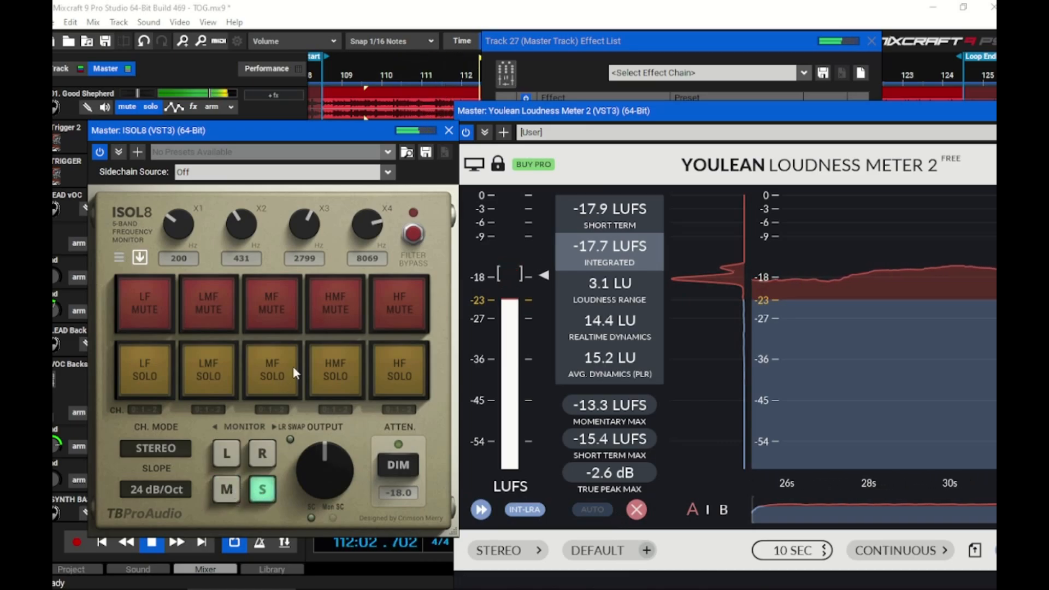
left_click(148, 108)
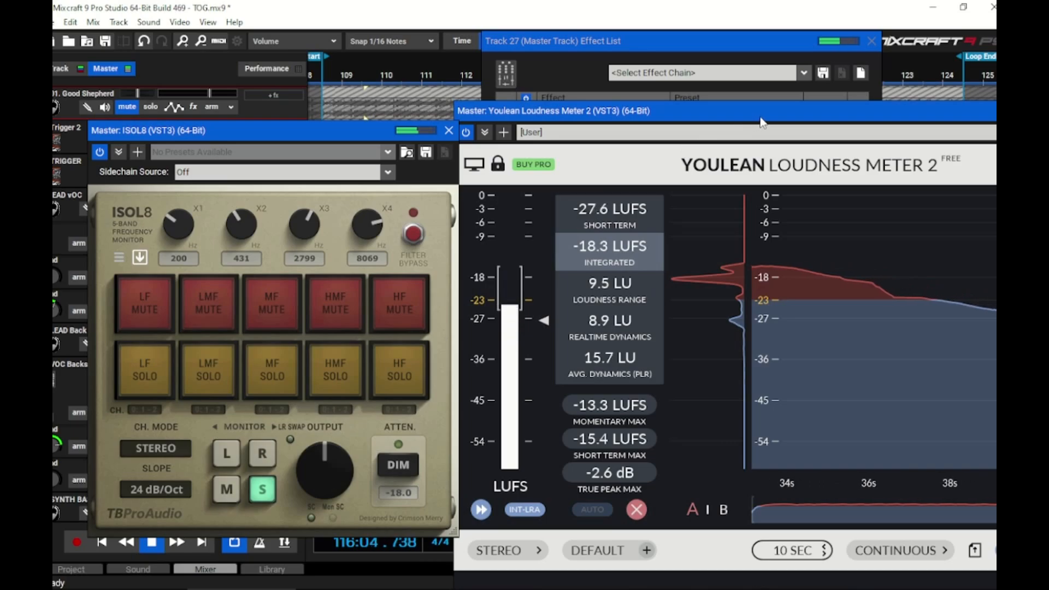
Close the Youlean Loudness Meter and show the Voxengo SPAN Spectrum Analyzer beside the ISOL8 window
left_click_drag(762, 123, 544, 121)
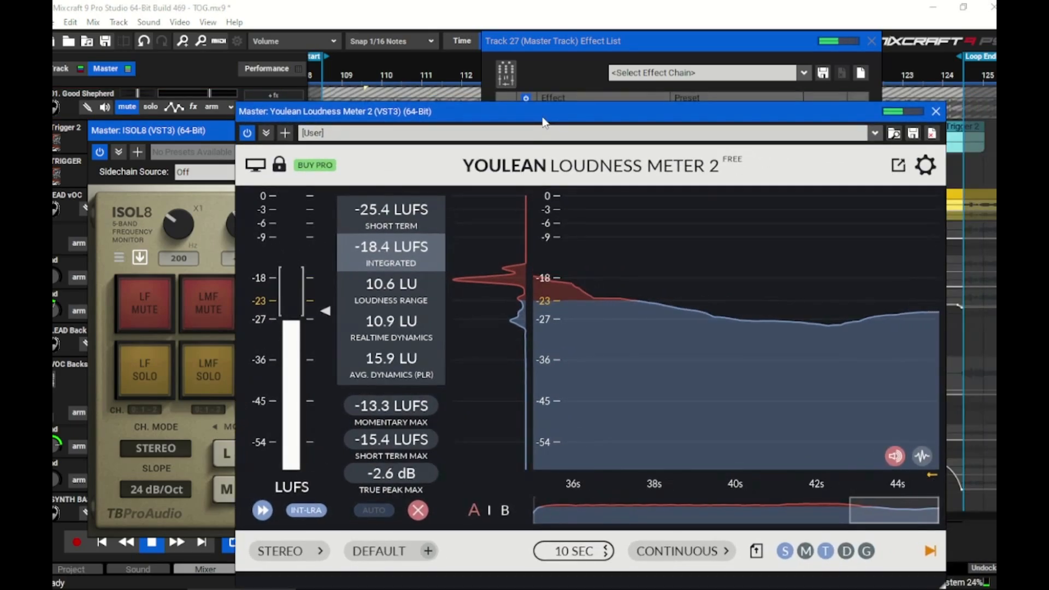
left_click(935, 112)
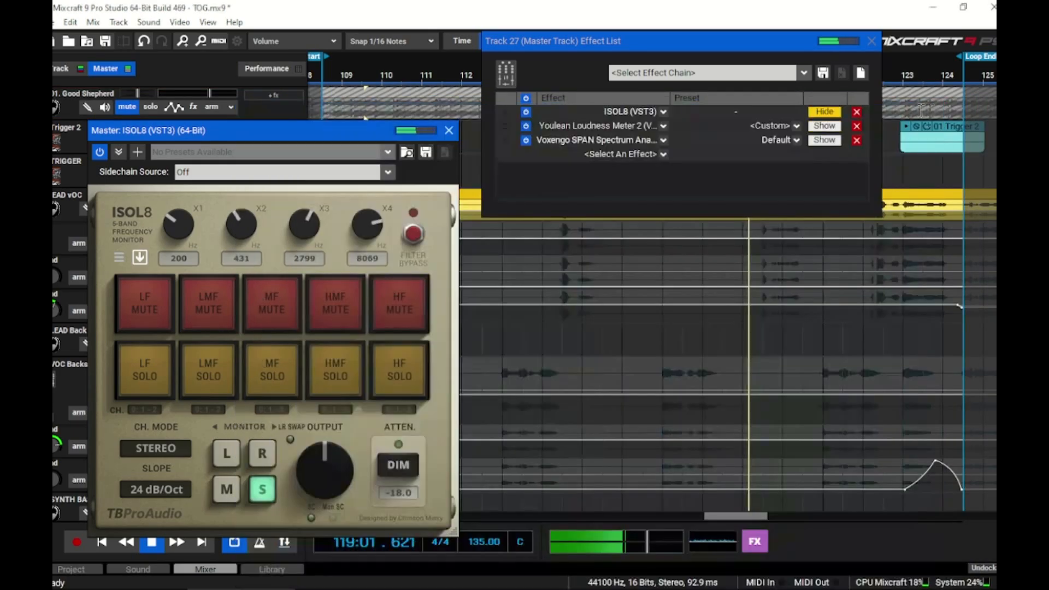
left_click(825, 141)
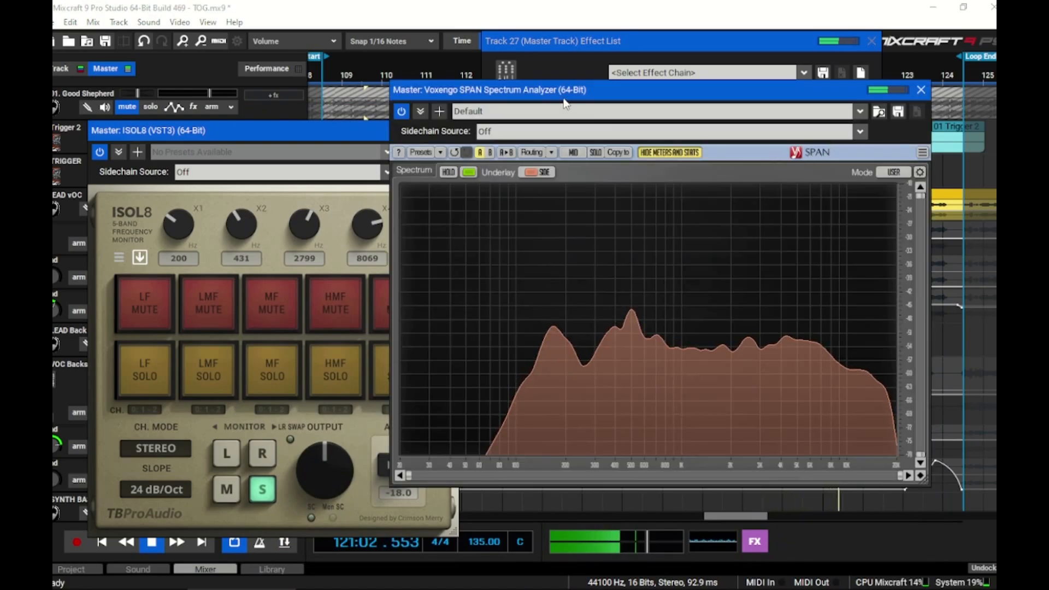
left_click_drag(597, 101, 665, 120)
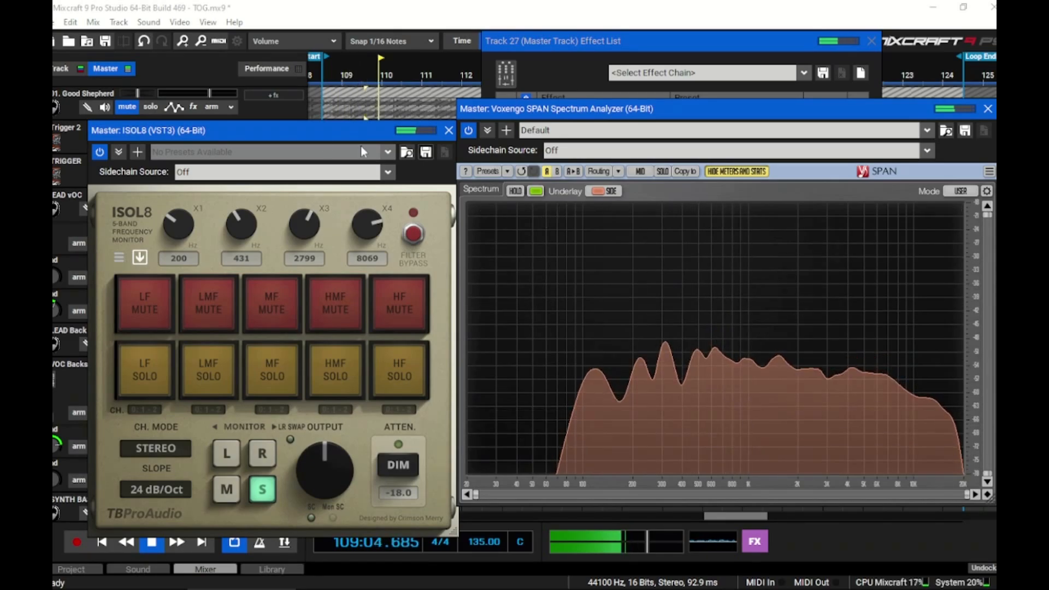
Compare the spectra of the 01. Good Shepherd track and the mix in SPAN, changing ISOL8 from side to mid to full stereo monitoring
left_click(151, 108)
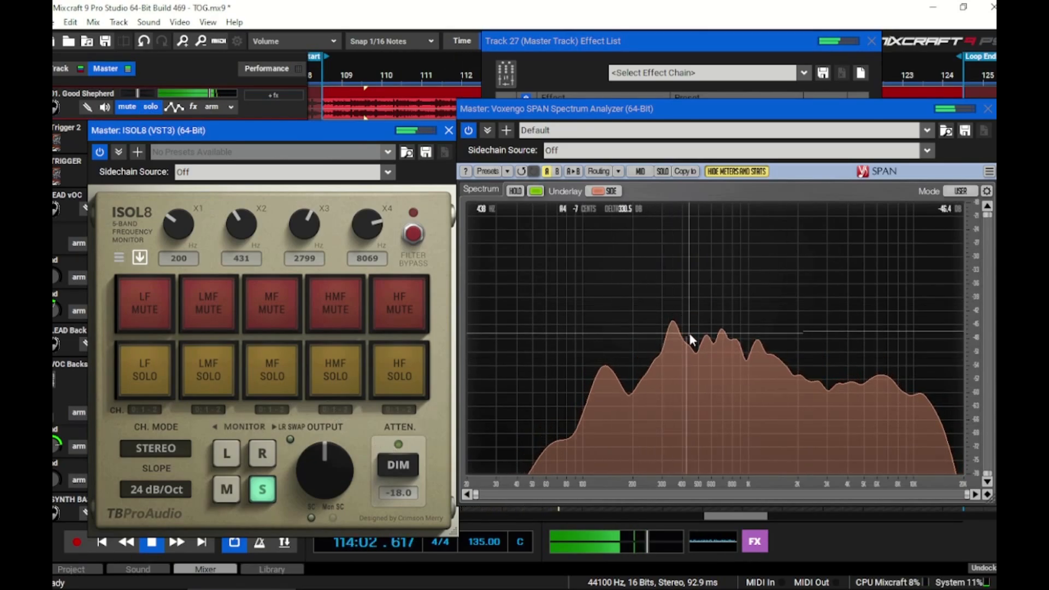
left_click(227, 491)
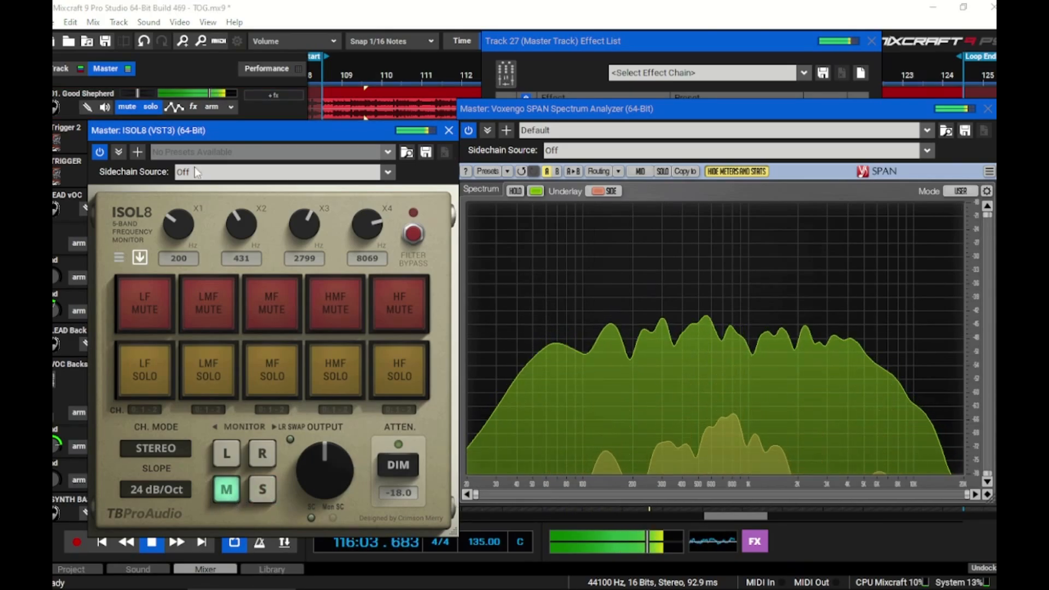
left_click(151, 107)
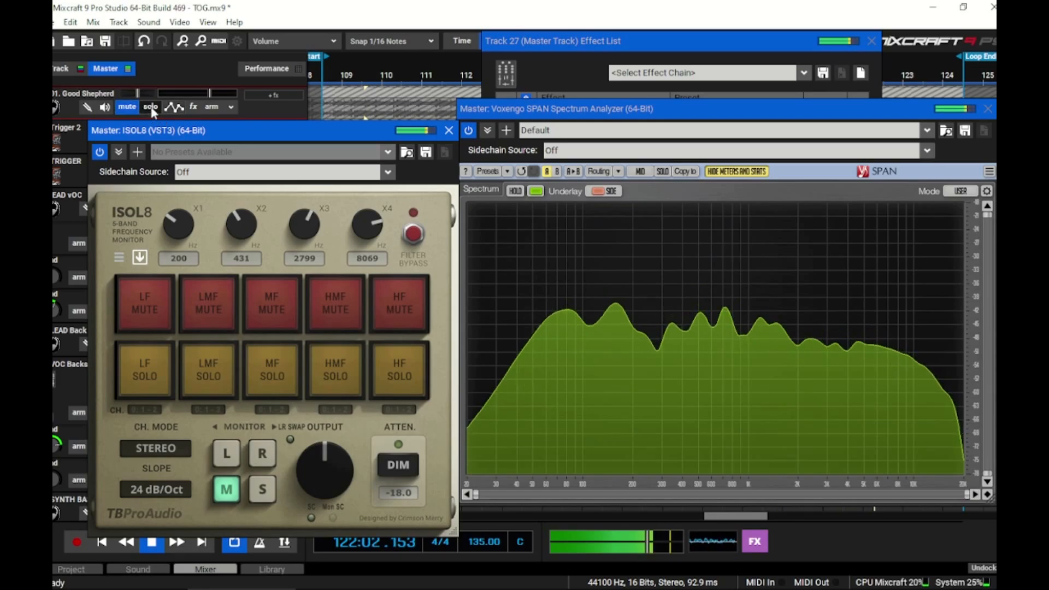
left_click(226, 489)
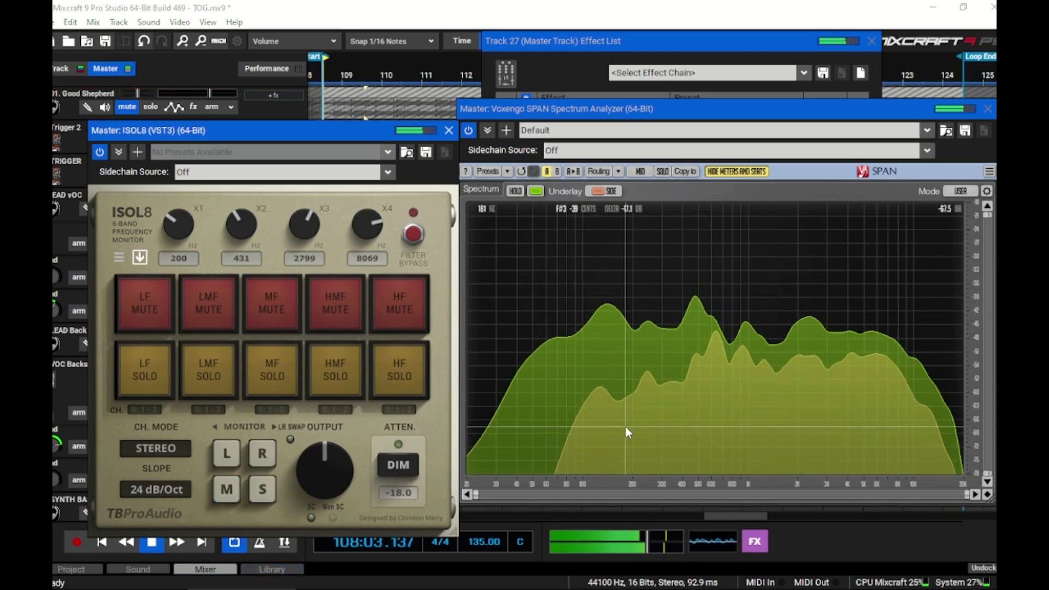
left_click(150, 109)
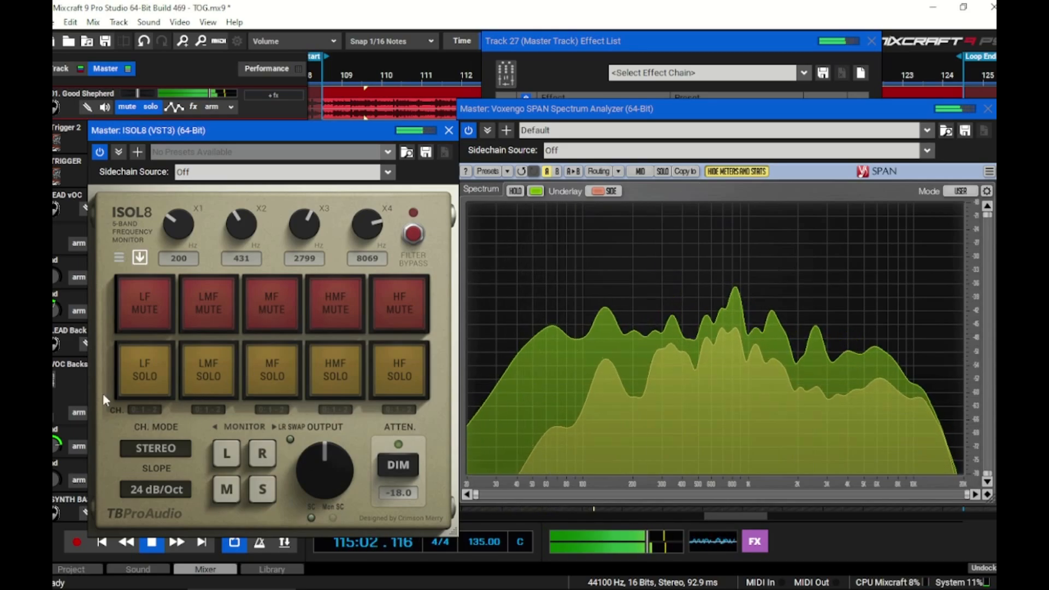
Solo ISOL8's LF band and narrow SPAN's displayed frequency range to the low end
left_click(147, 379)
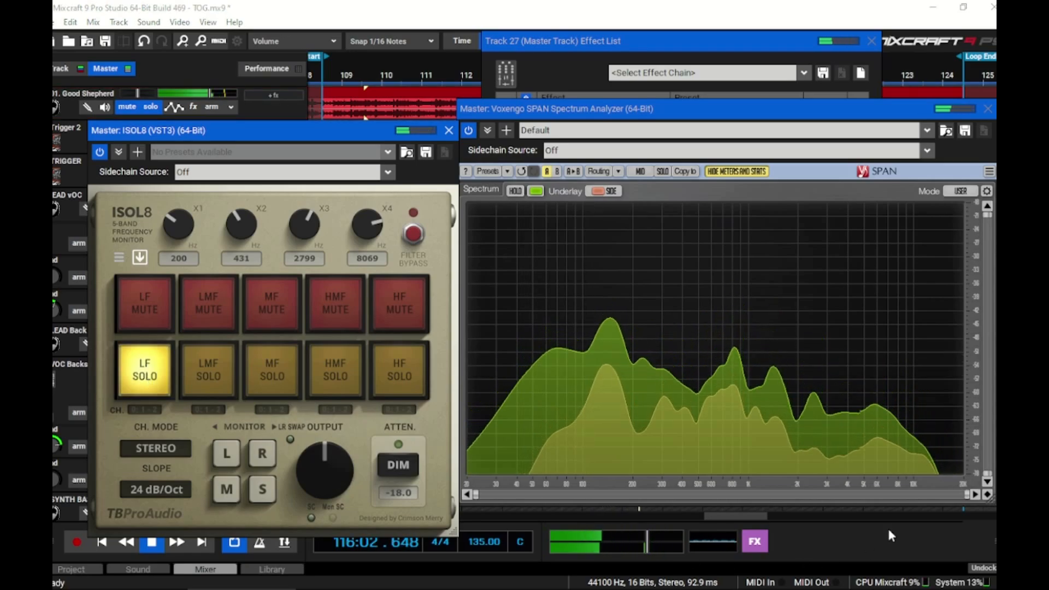
left_click_drag(967, 496, 608, 495)
Turn off smoothing and set the block size to 8192 in SPAN's spectrum mode settings
left_click(987, 191)
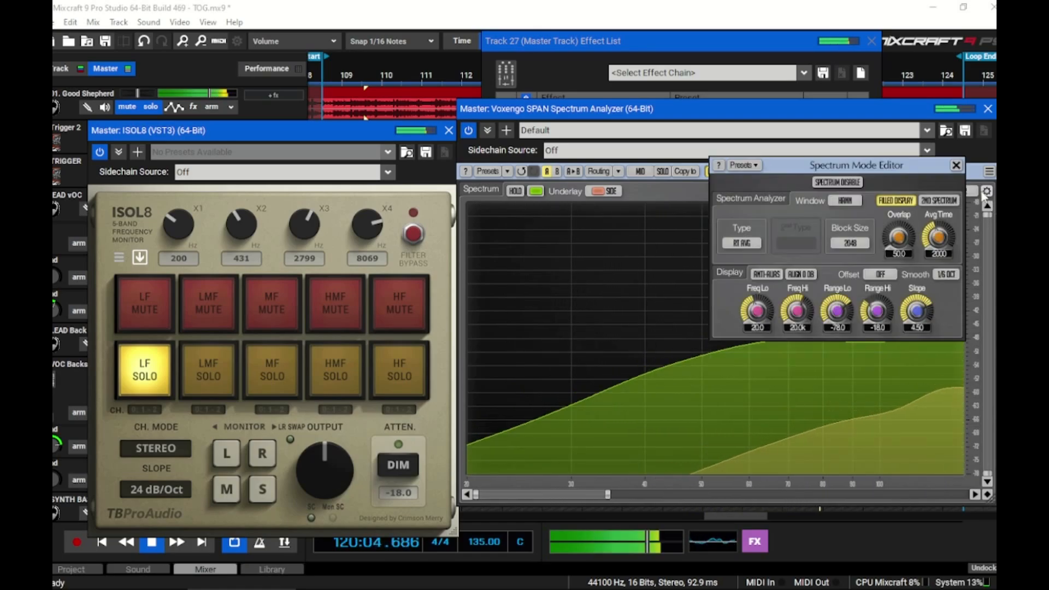
left_click(946, 275)
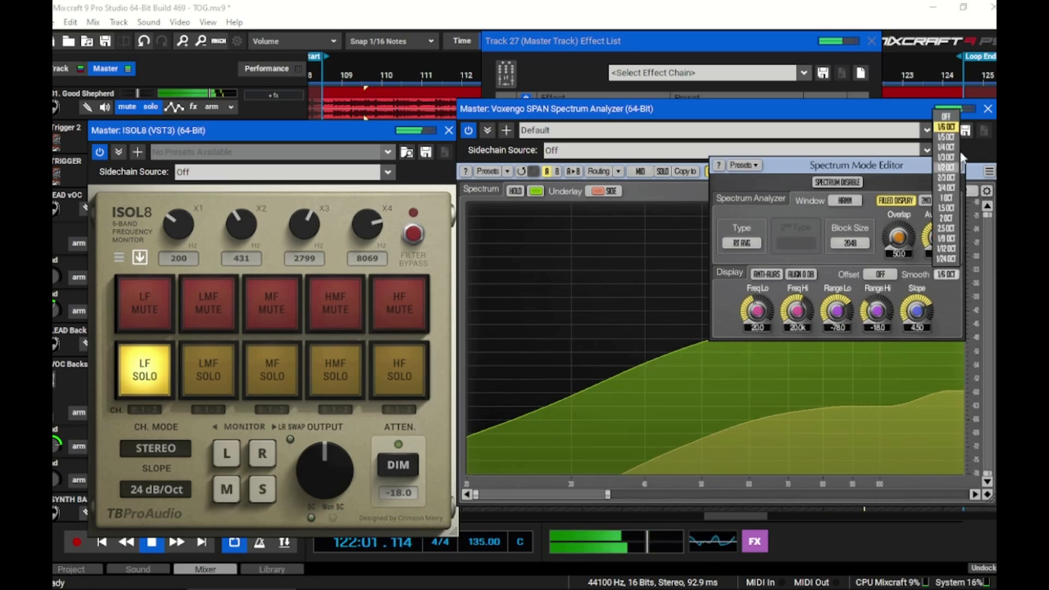
left_click(946, 116)
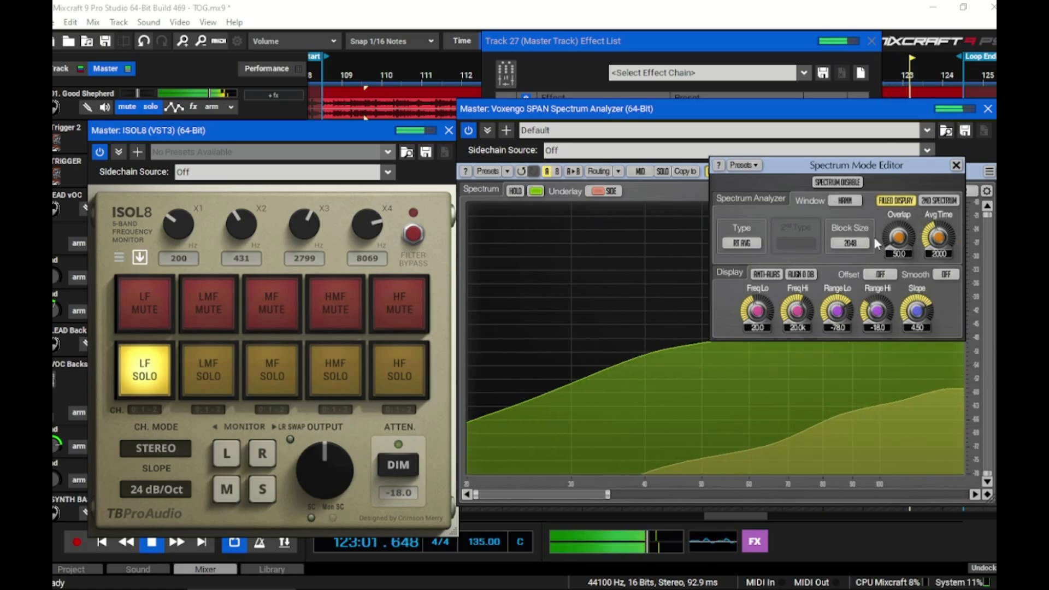
left_click(850, 243)
left_click(850, 329)
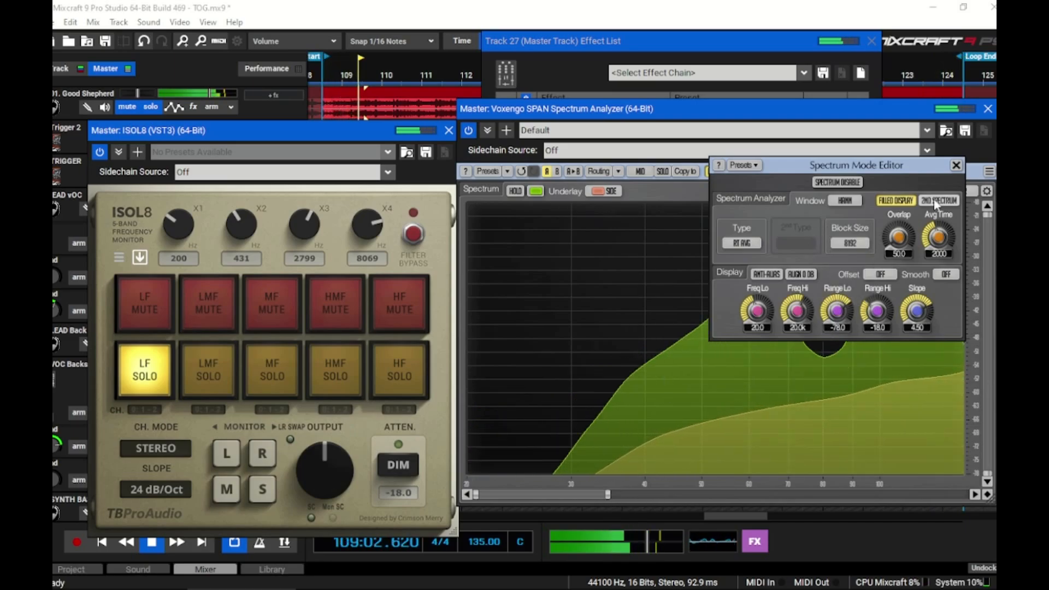
left_click(956, 165)
Widen SPAN's low-frequency range slightly, then set the block size to 16384 and the average time to 474
left_click_drag(608, 494, 674, 495)
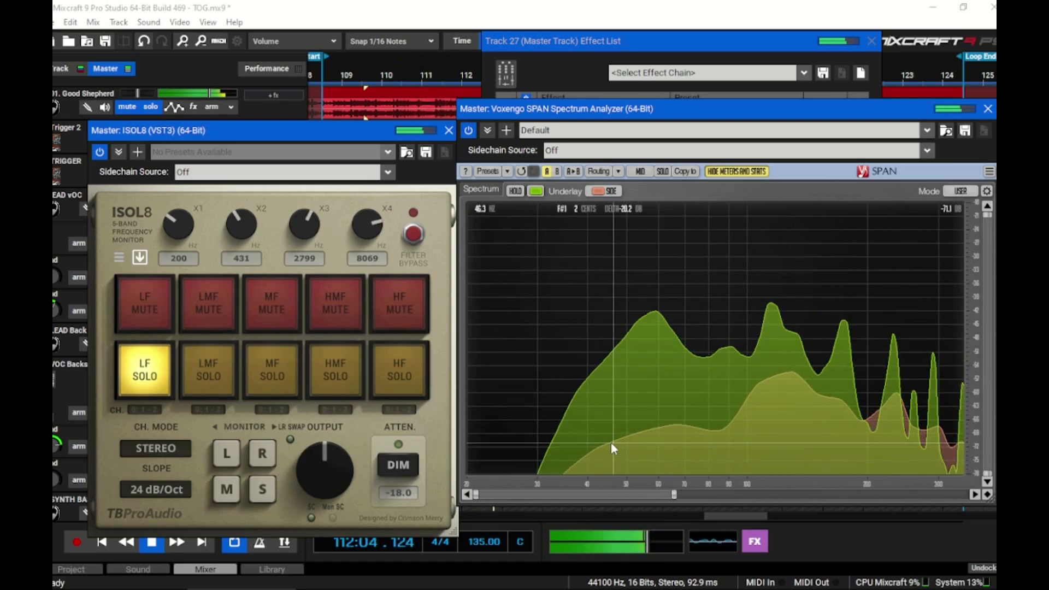
left_click_drag(610, 433, 697, 221)
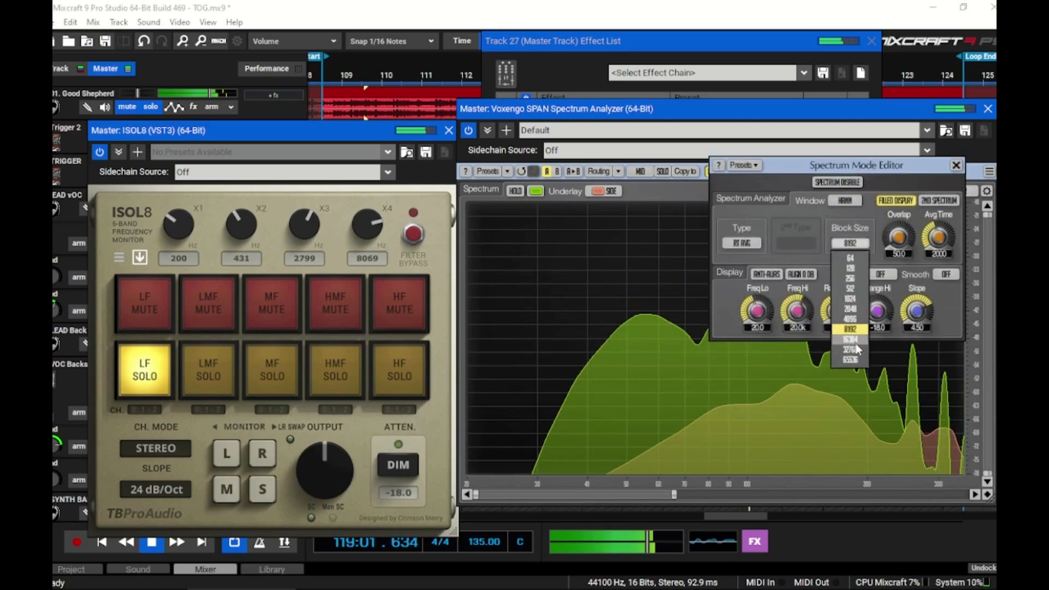
left_click(852, 340)
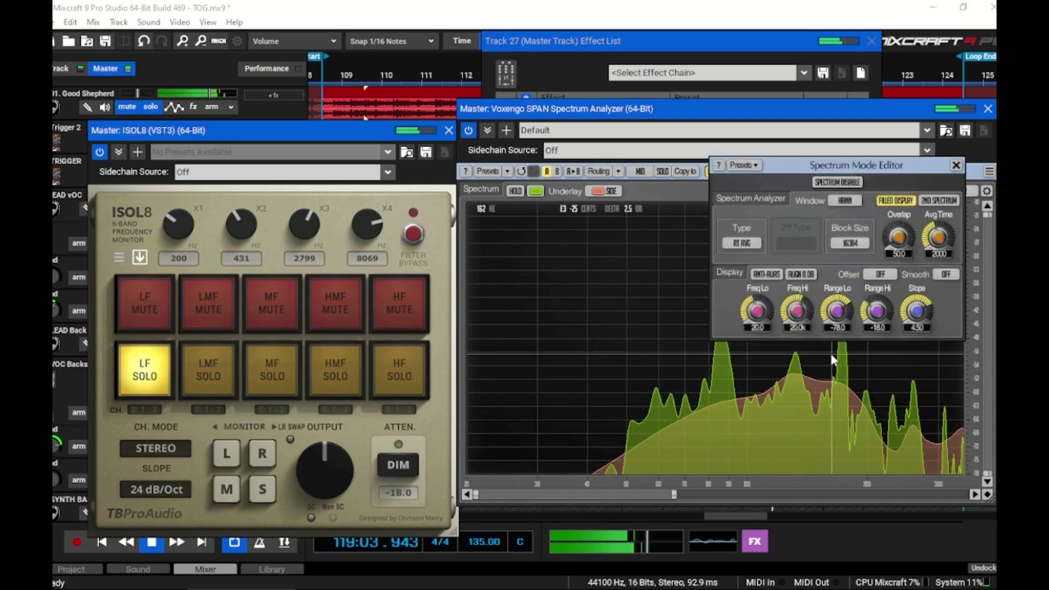
left_click_drag(938, 238, 938, 262)
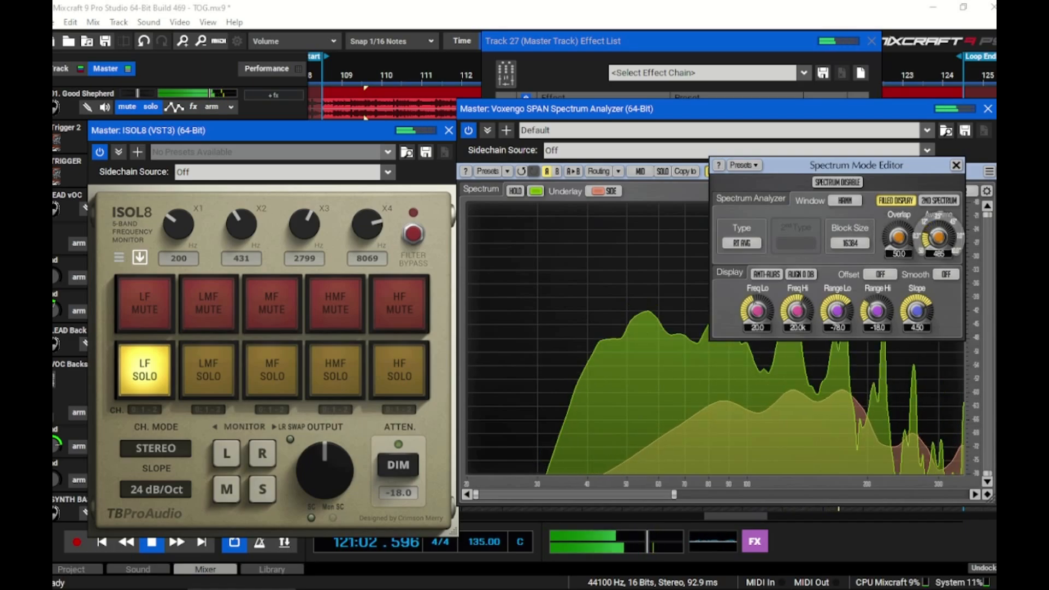
left_click(956, 166)
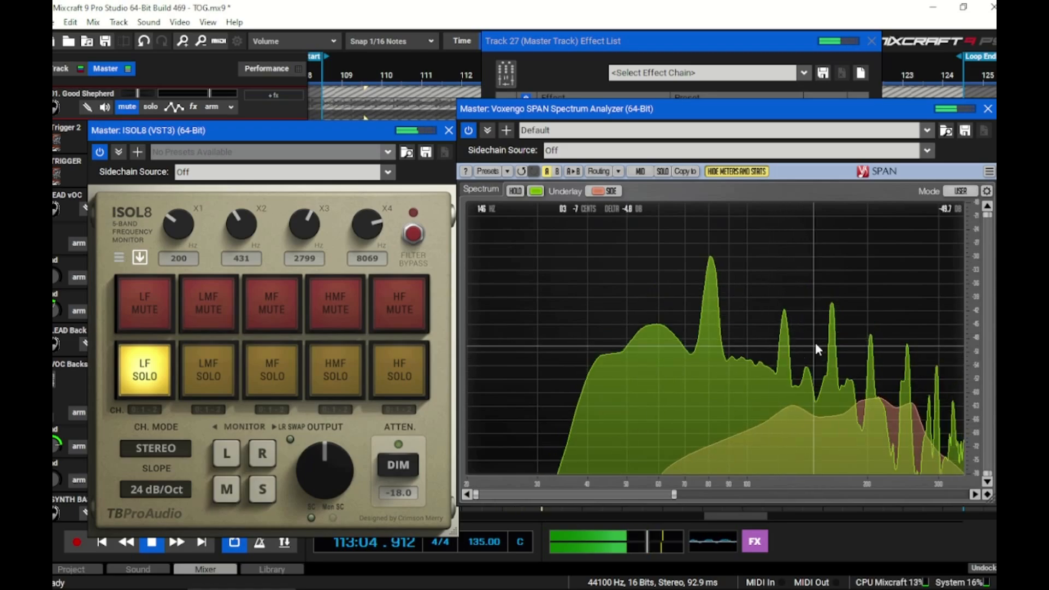
Restore SPAN's full displayed frequency range and solo ISOL8's HMF and HF bands instead of the LF band
left_click_drag(674, 495, 967, 494)
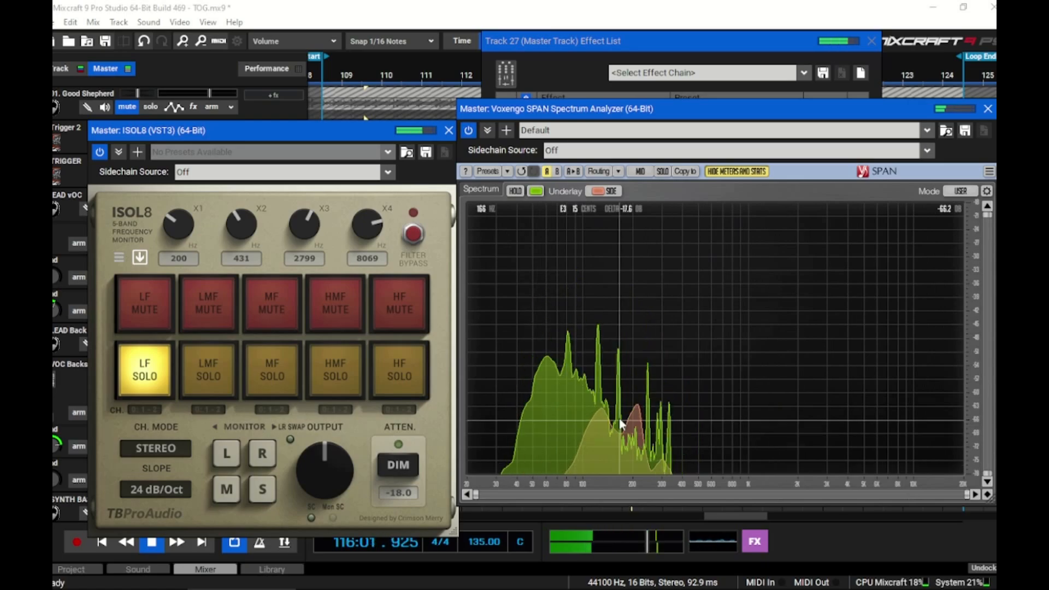
left_click(399, 376)
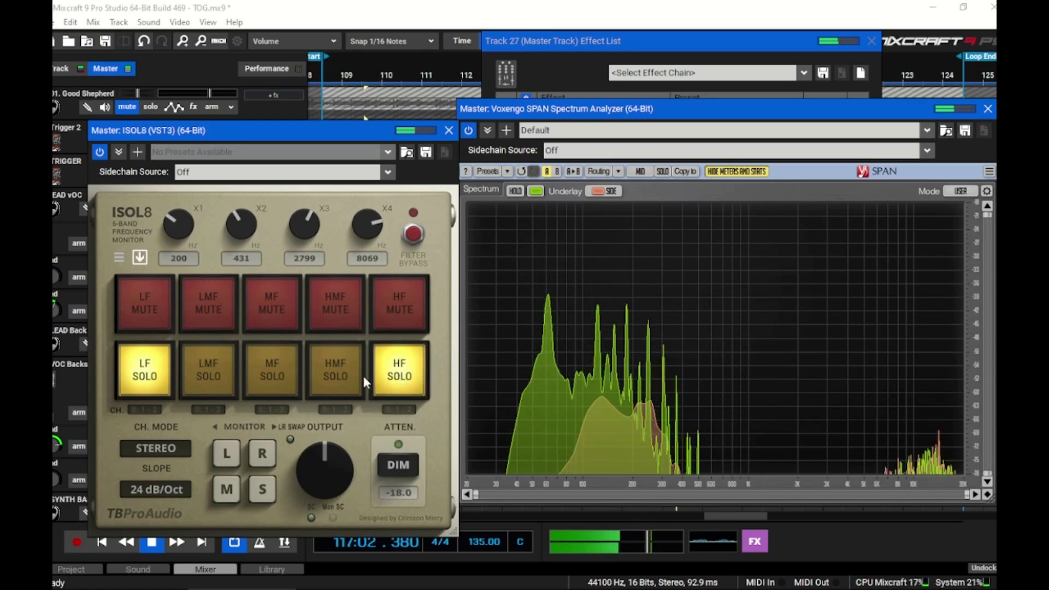
left_click(336, 376)
left_click(156, 377)
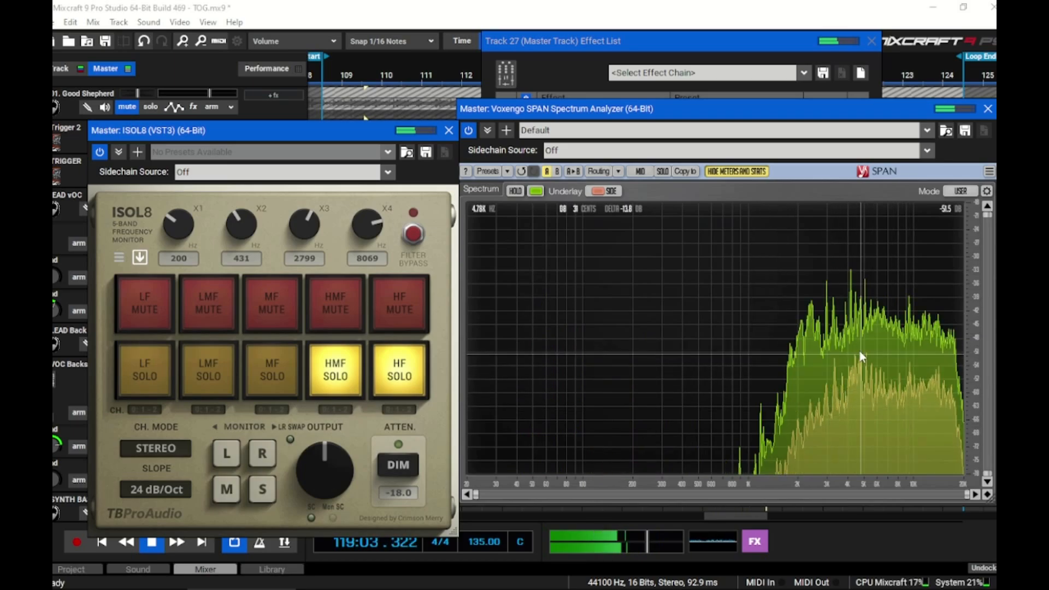
Solo the 01. Good Shepherd track to view its upper bands, and clear ISOL8's HMF and HF solos
left_click(150, 107)
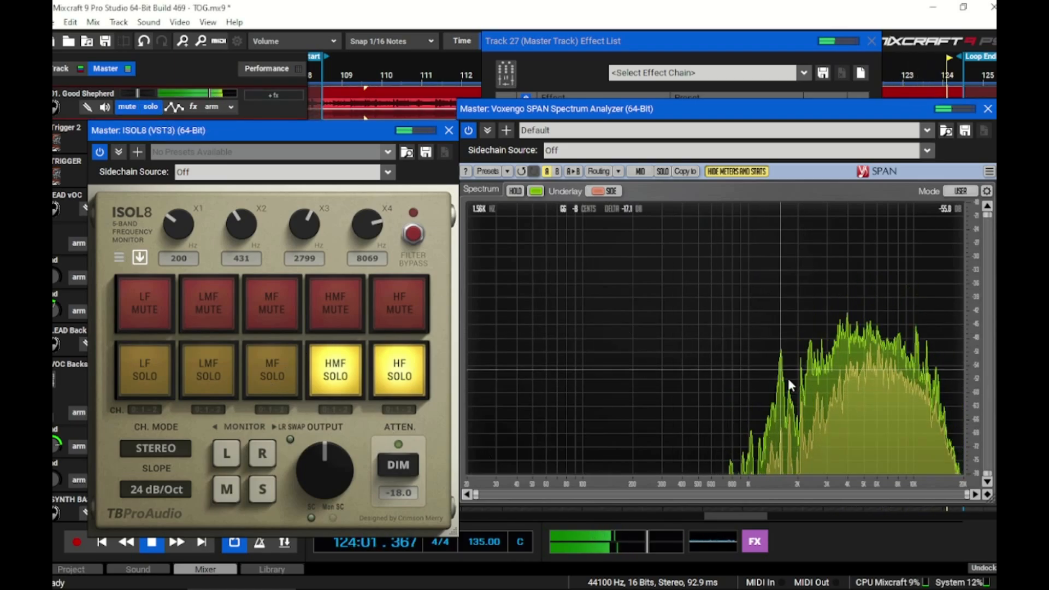
left_click(353, 382)
left_click(389, 370)
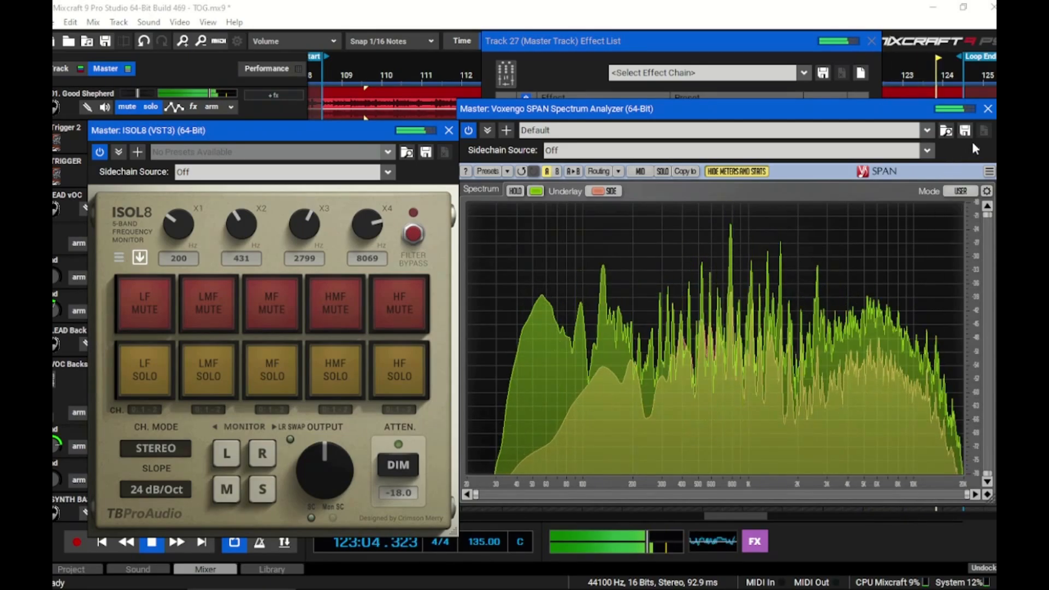
Set the average time to 1368 and the block size to 256 in SPAN's spectrum mode settings
left_click(968, 194)
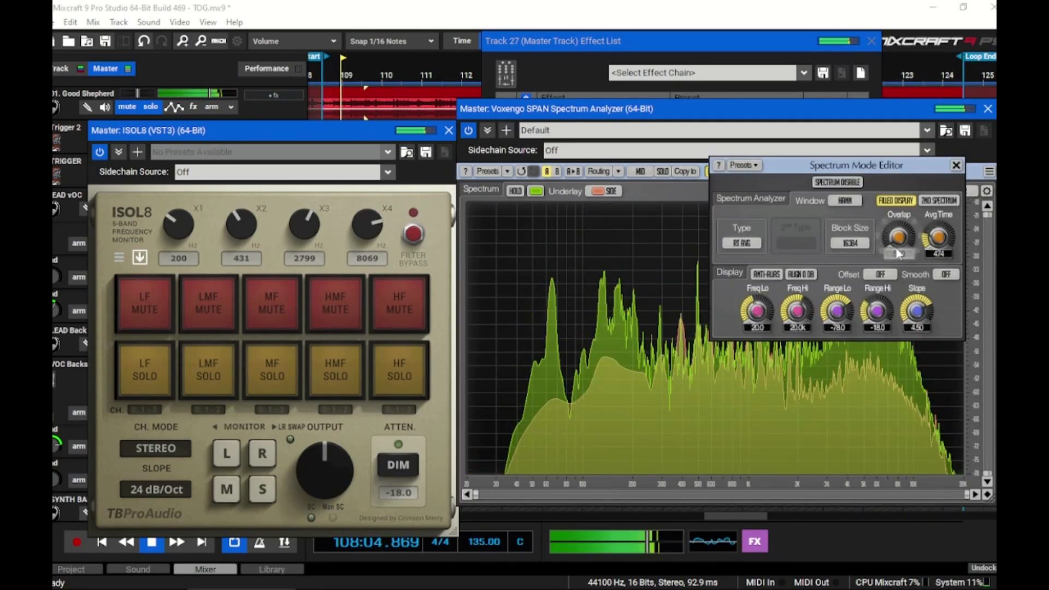
left_click_drag(938, 236, 941, 189)
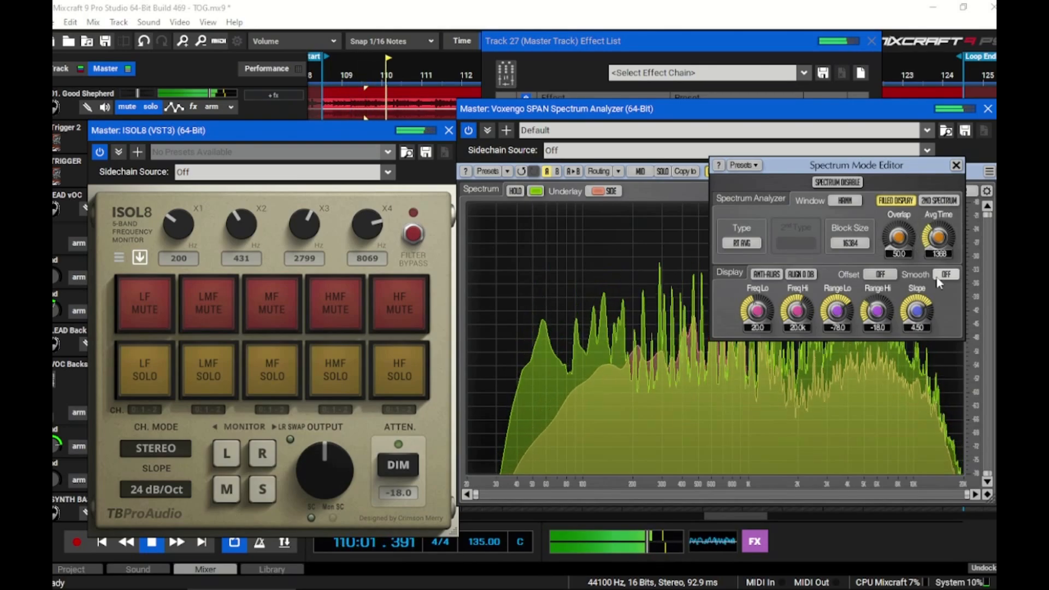
left_click(850, 243)
left_click(851, 279)
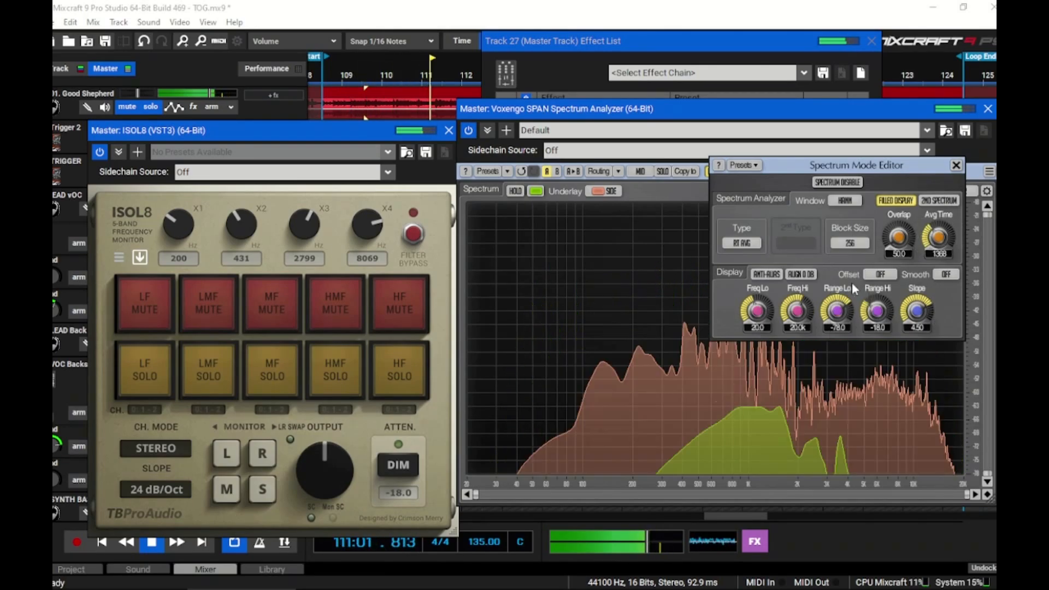
Try the second spectrum and turn it off again, set the smoothing to 1/3 octave, and close the spectrum mode settings
left_click(940, 201)
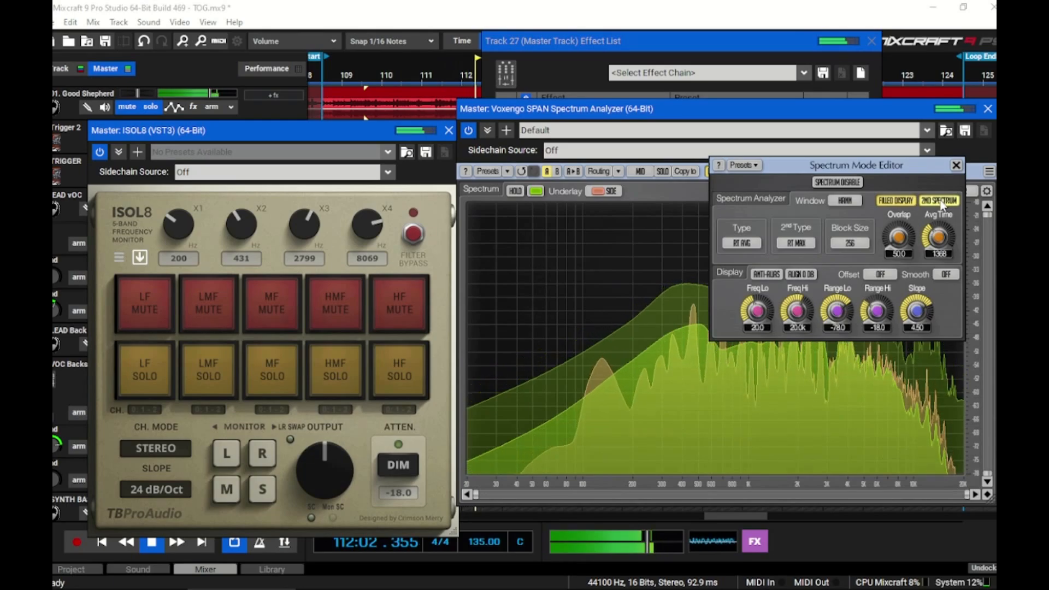
left_click(940, 201)
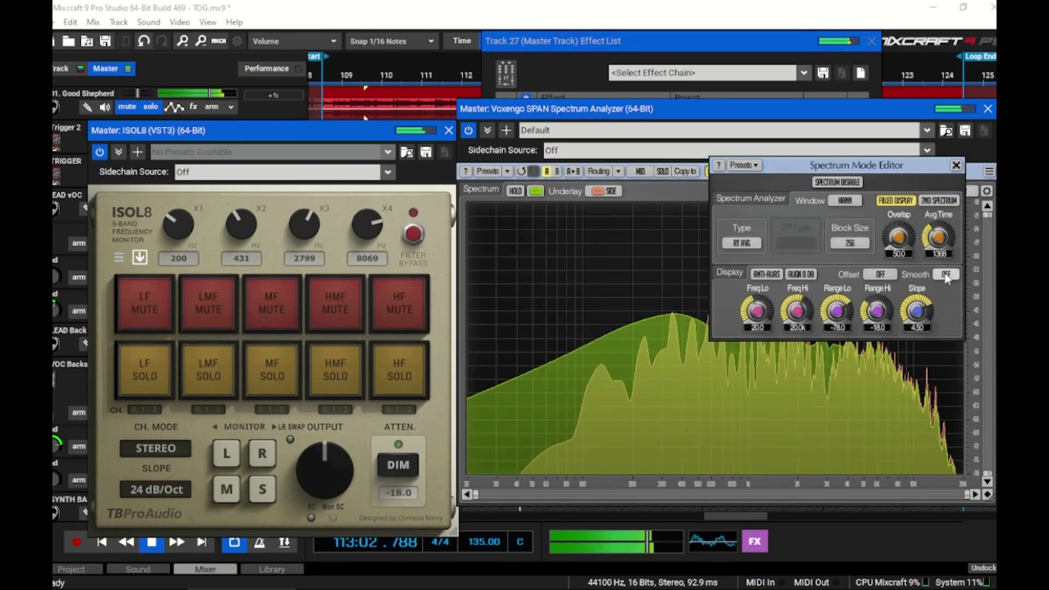
left_click(946, 275)
left_click(945, 158)
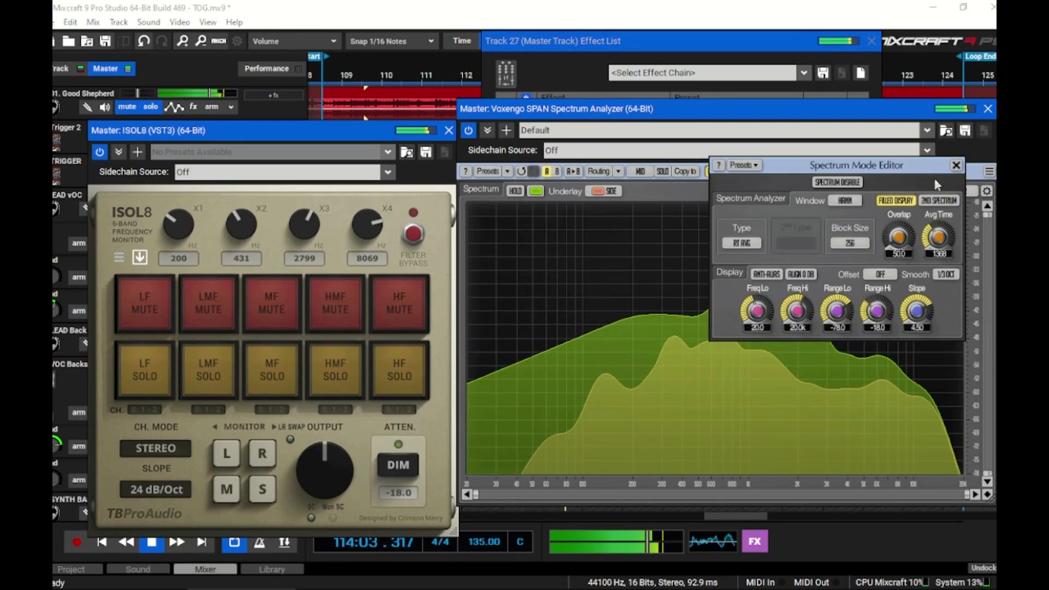
left_click(956, 166)
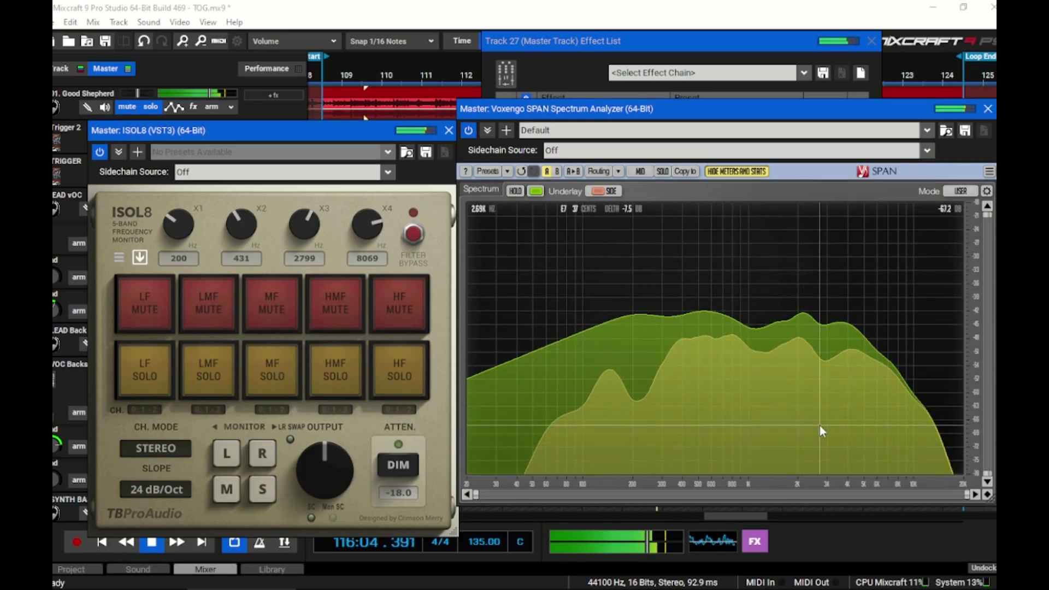
Compare the mix with the soloed 01. Good Shepherd track in SPAN, sweeping a narrow audition band across the reference's spectrum
left_click(150, 108)
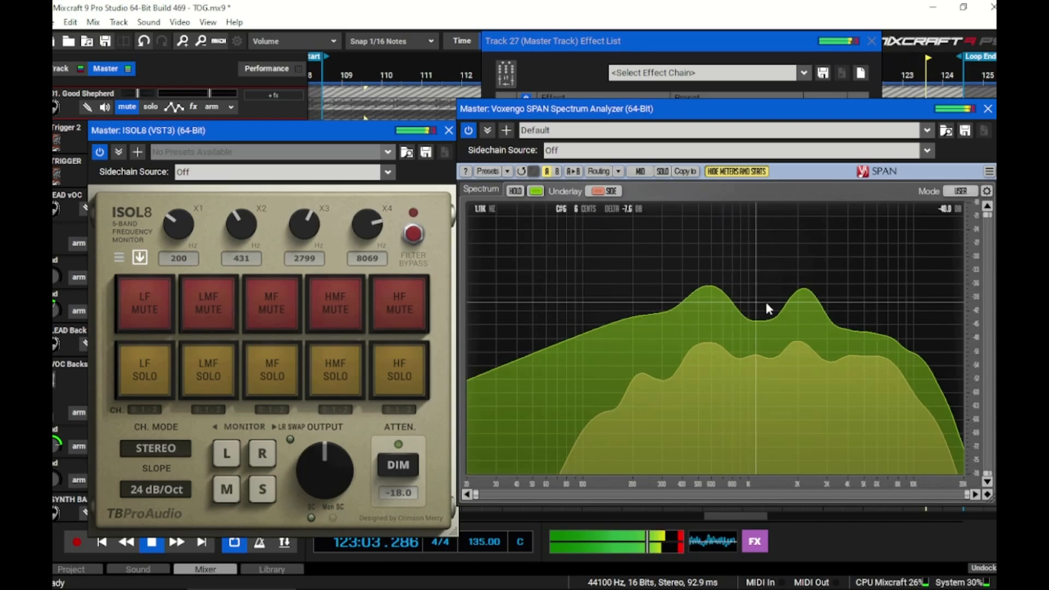
left_click(152, 108)
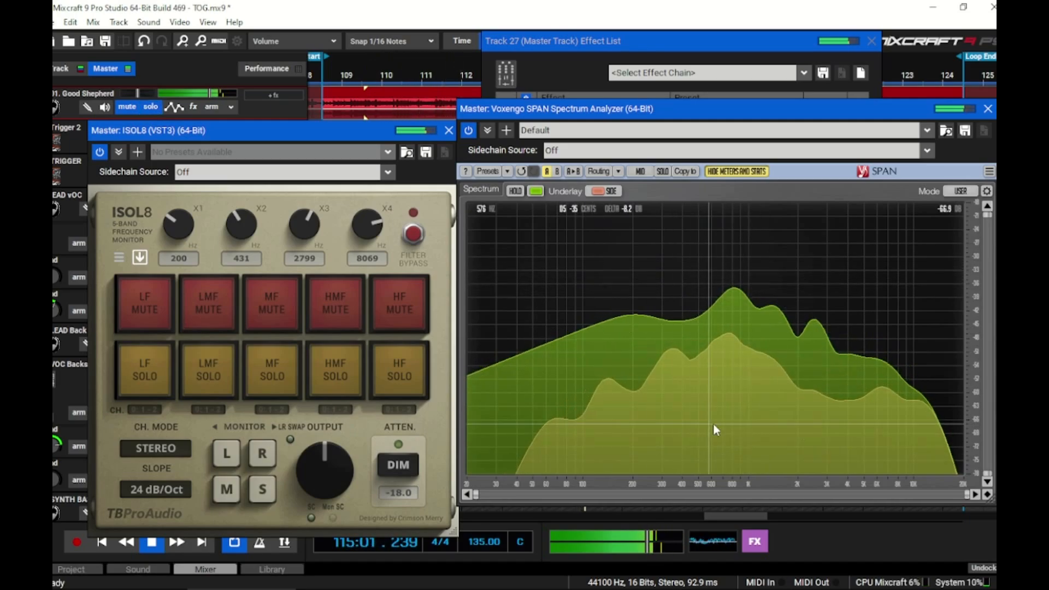
left_click_drag(689, 362, 828, 361)
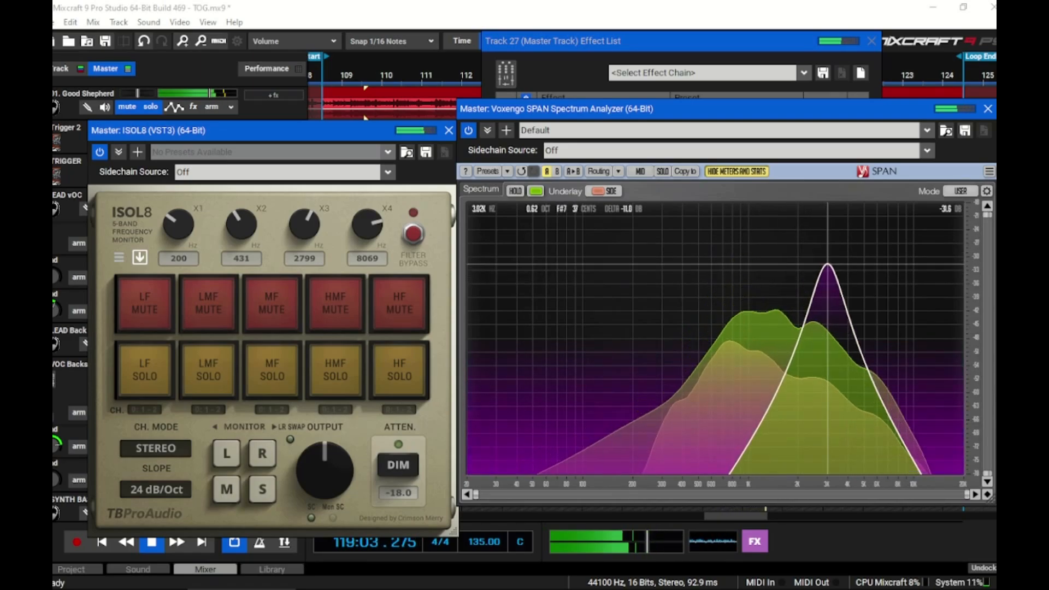
mouse_move(840, 266)
left_mouse_down()
mouse_move(847, 273)
mouse_move(823, 270)
left_mouse_up()
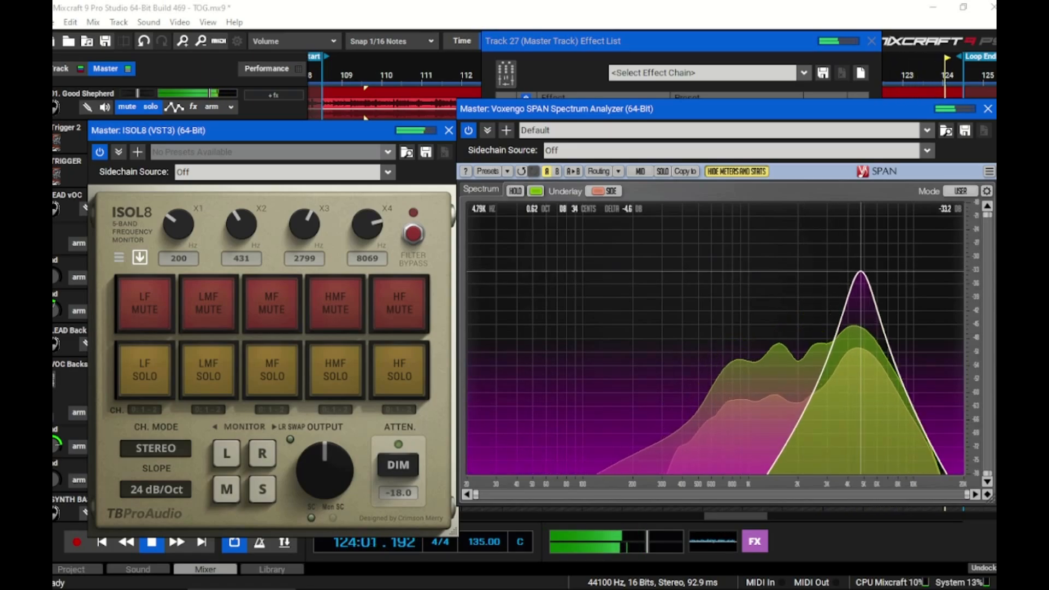
left_click_drag(861, 271, 530, 268)
Unsolo the 01. Good Shepherd track and audition narrow low-frequency bands of the mix in SPAN
left_click(152, 108)
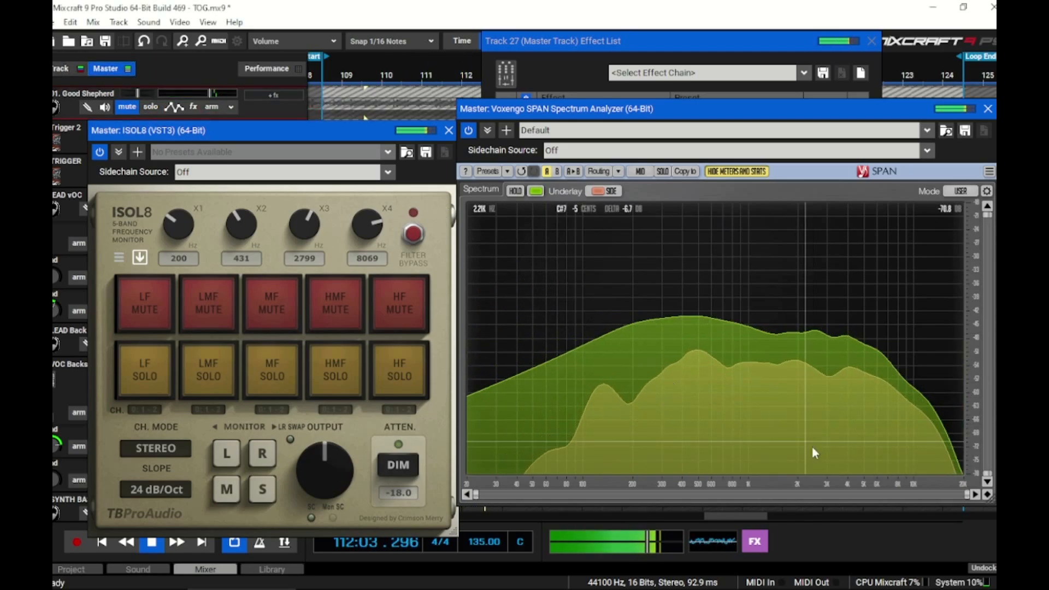
mouse_move(531, 387)
left_mouse_down()
mouse_move(496, 387)
mouse_move(542, 386)
left_mouse_up()
left_click_drag(543, 300, 518, 265)
mouse_move(634, 274)
left_mouse_down()
mouse_move(637, 304)
mouse_move(627, 288)
left_mouse_up()
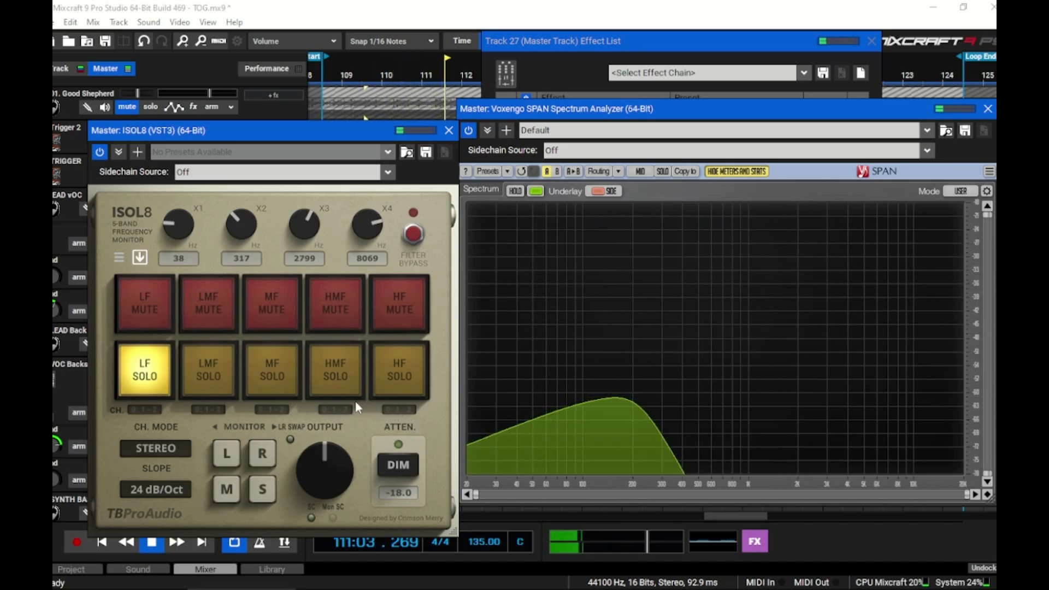
Isolate the mix's top end by soloing ISOL8's HF band and lowering the X4 crossover to 13911 Hz
left_click(398, 371)
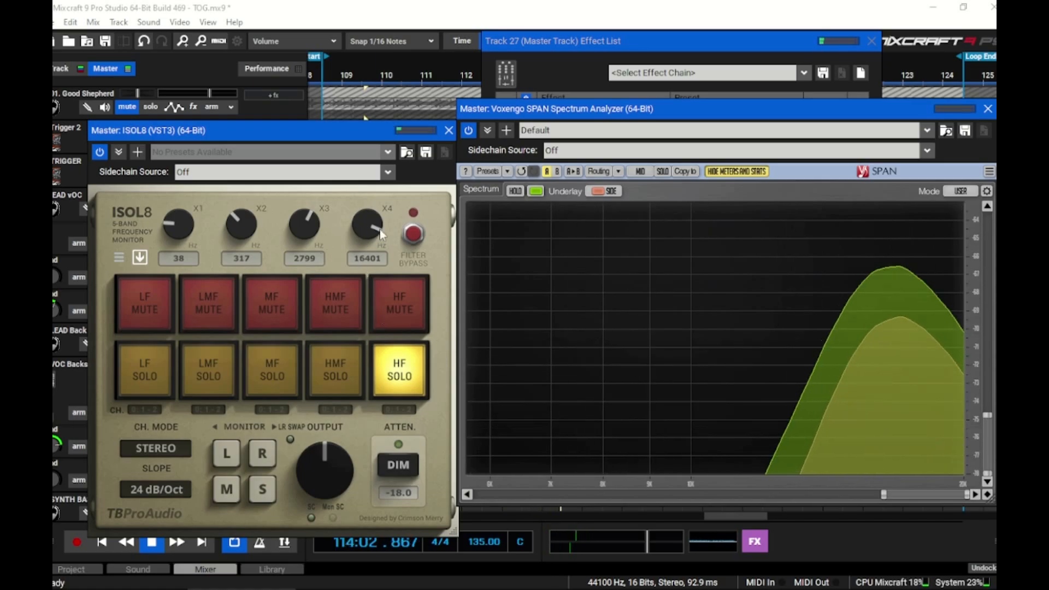
left_click_drag(369, 225, 368, 235)
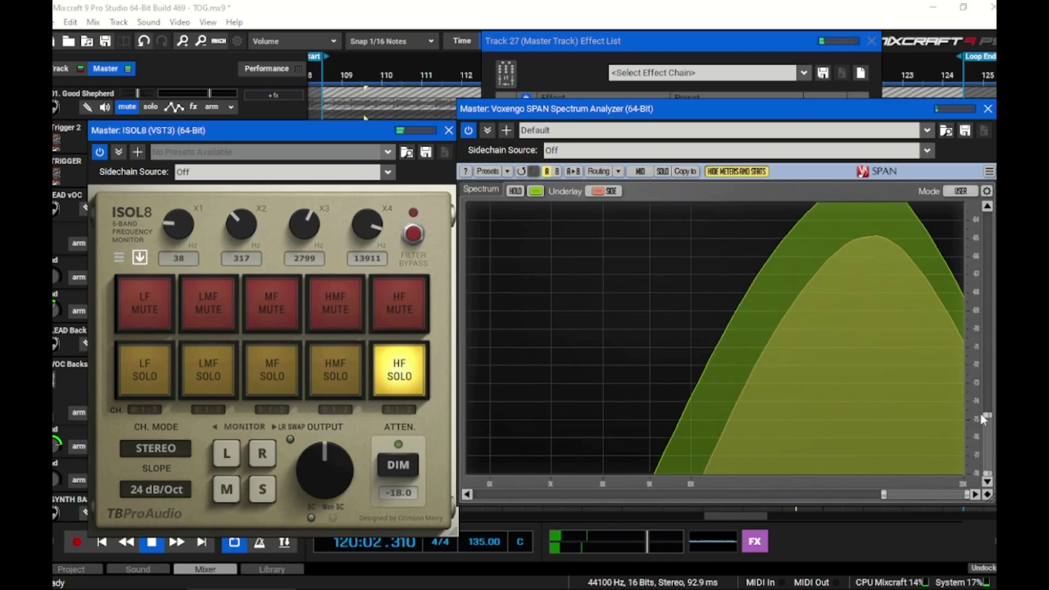
left_click_drag(987, 413, 987, 361)
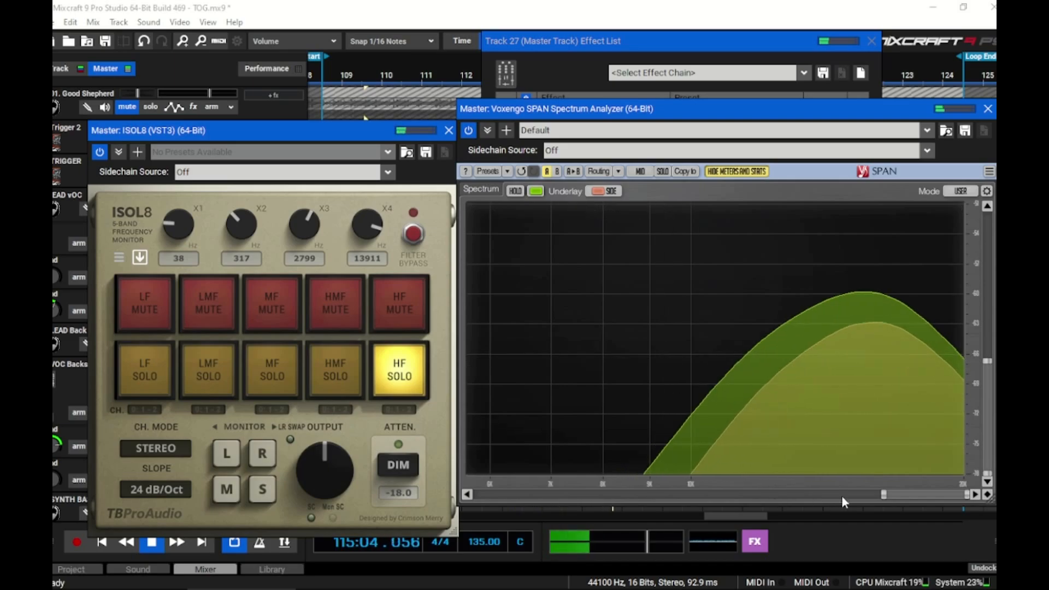
Restore SPAN's full frequency and level ranges and clear ISOL8's HF solo
left_click_drag(883, 495, 482, 499)
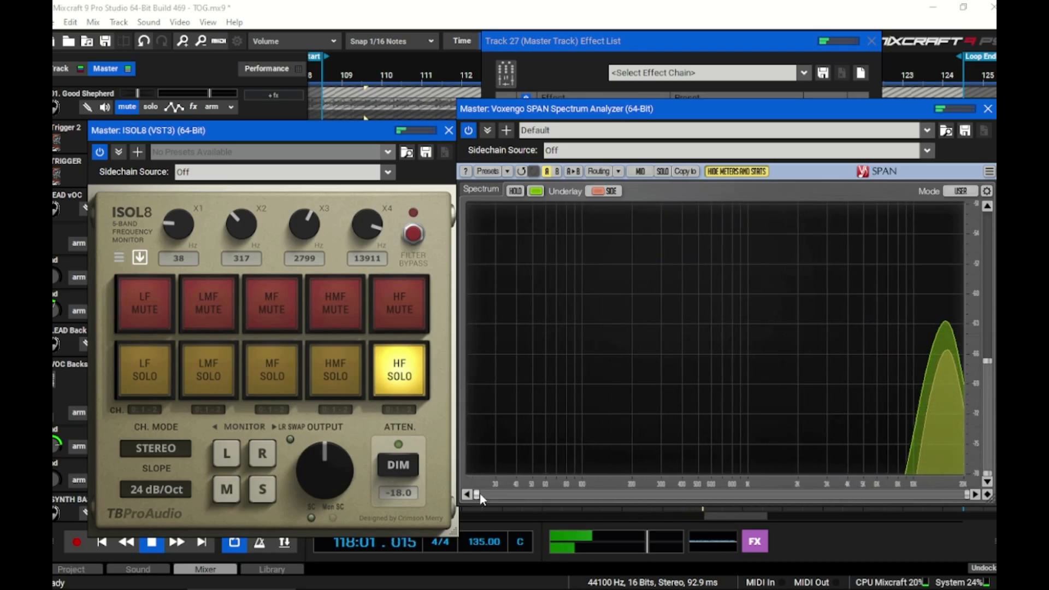
left_click_drag(986, 363, 987, 215)
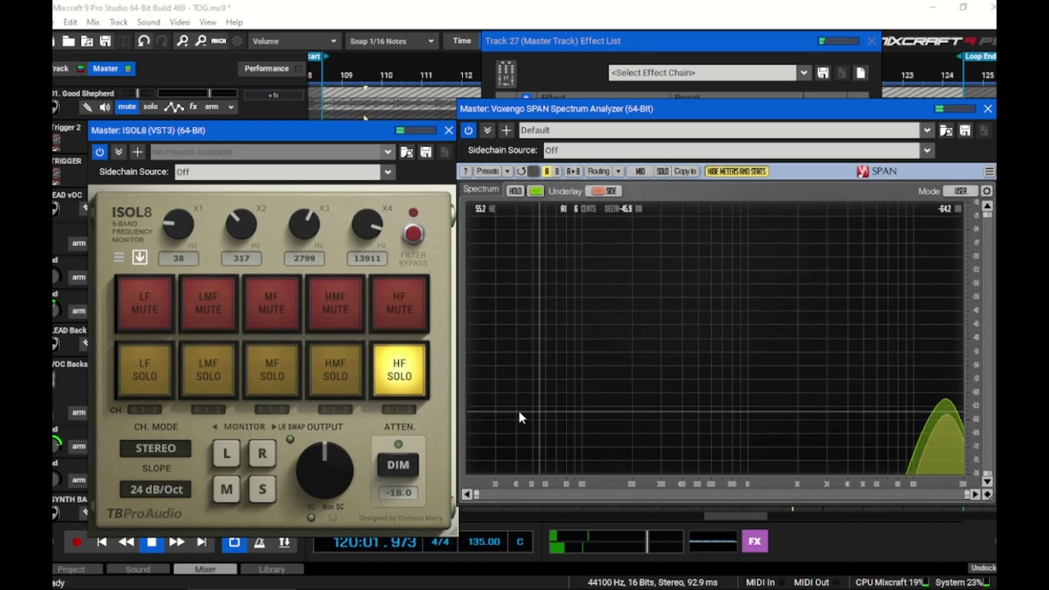
left_click(412, 375)
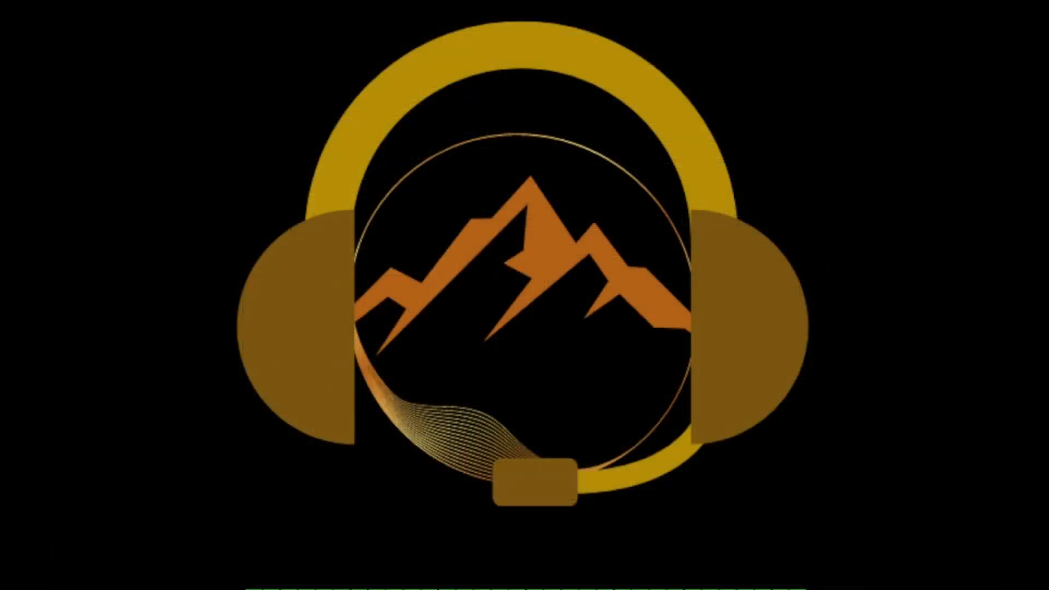